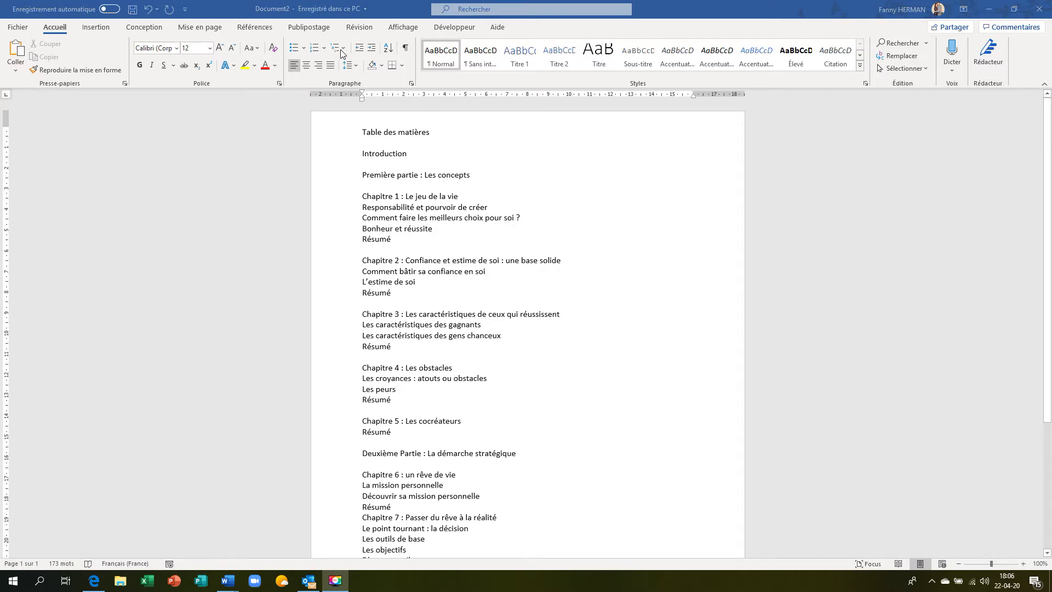
{"action": "left_click", "coordinate": [304, 49]}
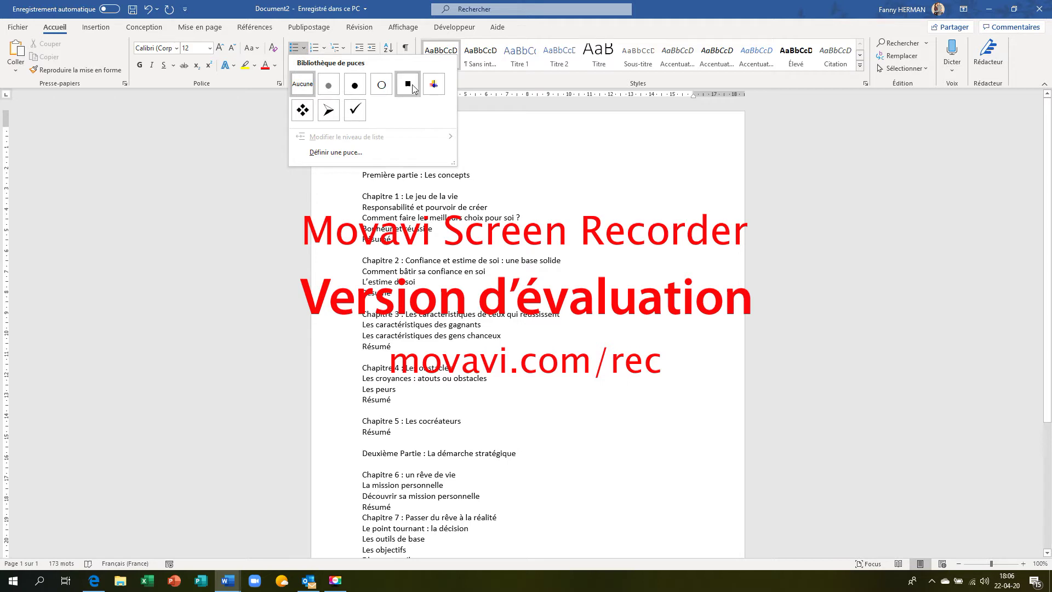
{"action": "left_click", "coordinate": [326, 49]}
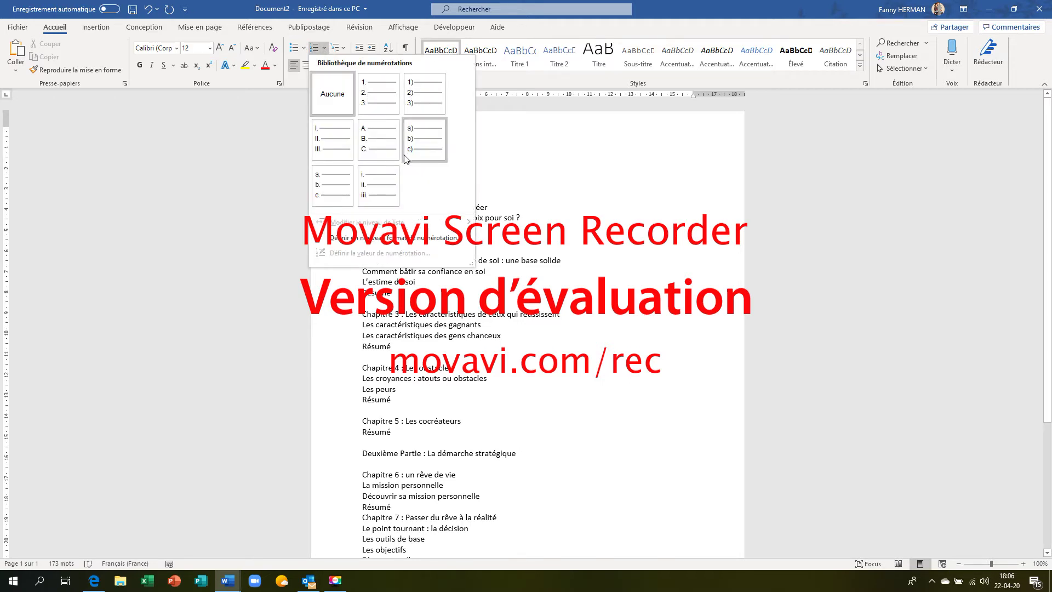
{"action": "left_click", "coordinate": [343, 47]}
{"action": "left_click", "coordinate": [342, 47]}
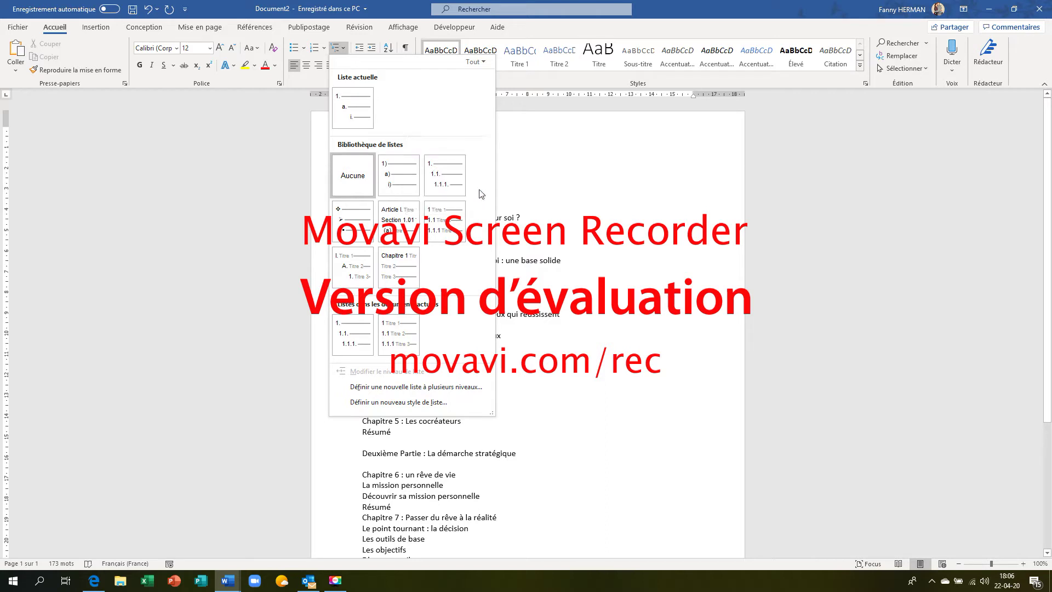
{"action": "left_click", "coordinate": [625, 260]}
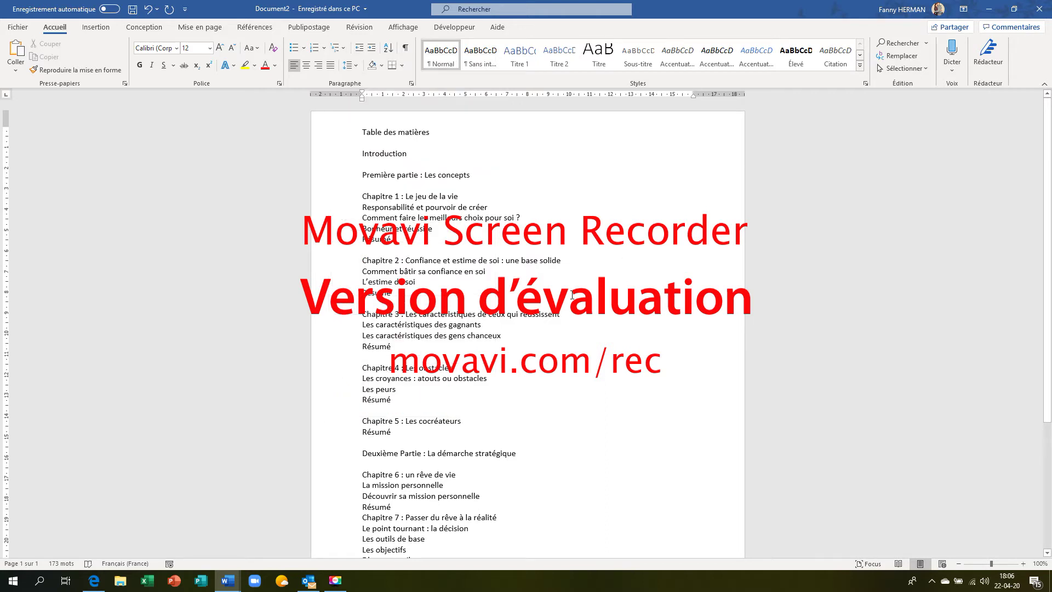
Centre the title "Table des matières" and make it bold at size 18.
{"action": "left_click", "coordinate": [324, 130]}
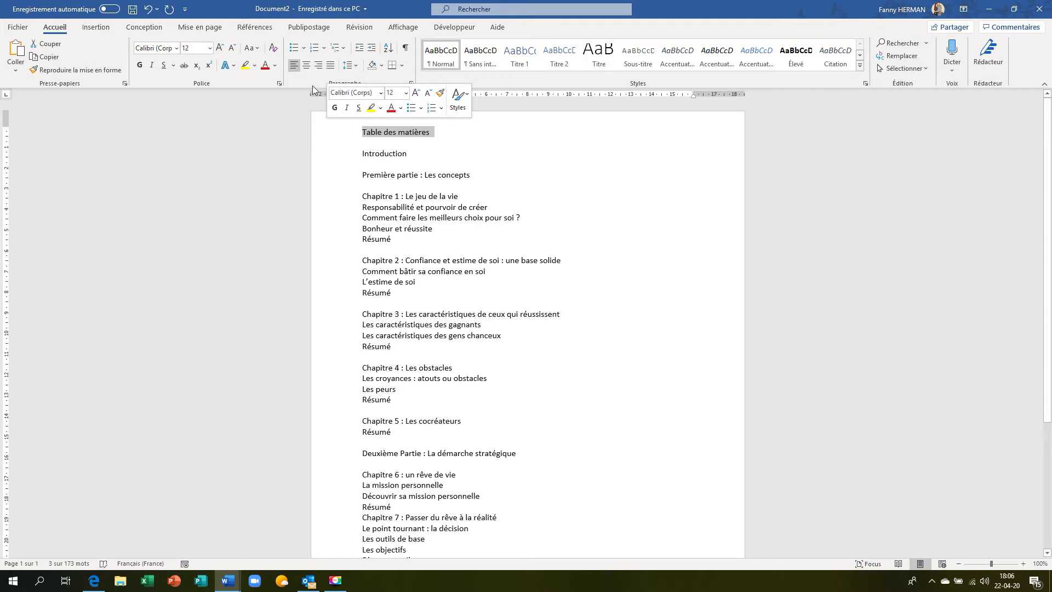
{"action": "left_click", "coordinate": [306, 66]}
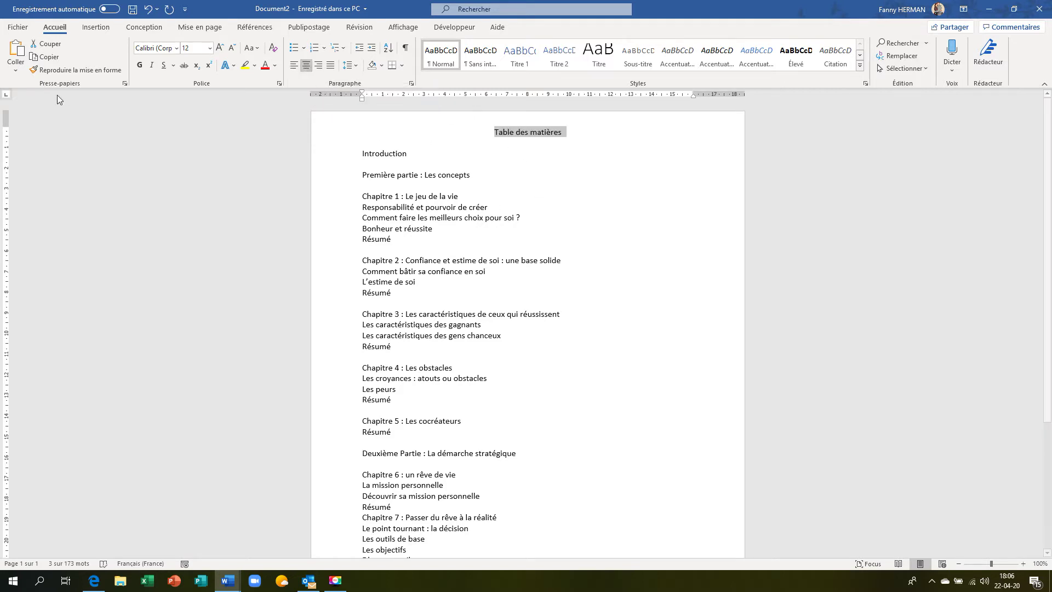
{"action": "left_click", "coordinate": [140, 65]}
{"action": "left_click", "coordinate": [220, 48]}
{"action": "left_click", "coordinate": [220, 48]}
{"action": "left_click", "coordinate": [219, 48]}
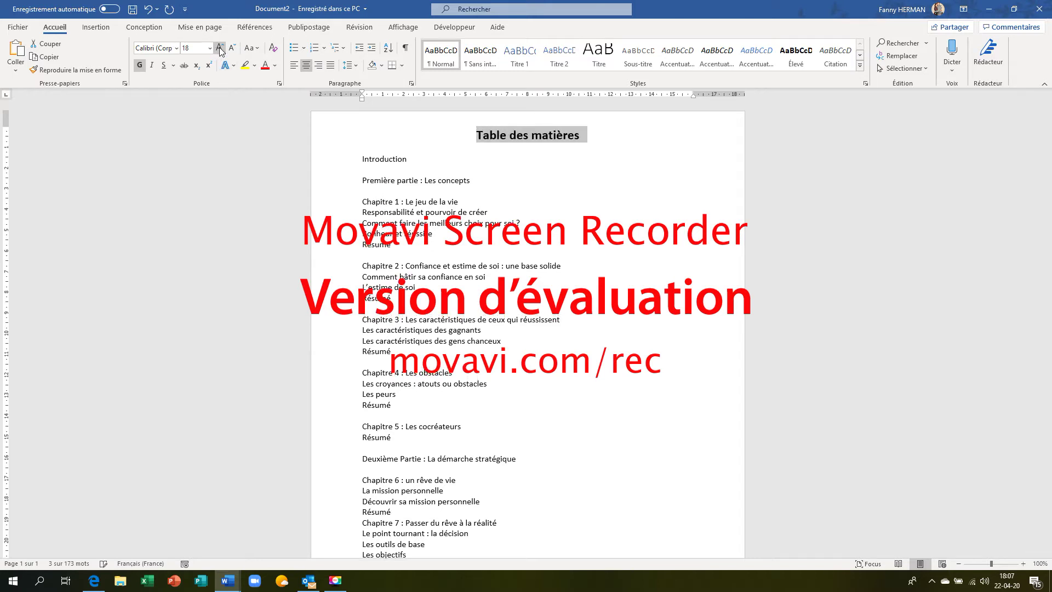
Add outside borders around the title "Table des matières".
{"action": "left_click", "coordinate": [403, 66]}
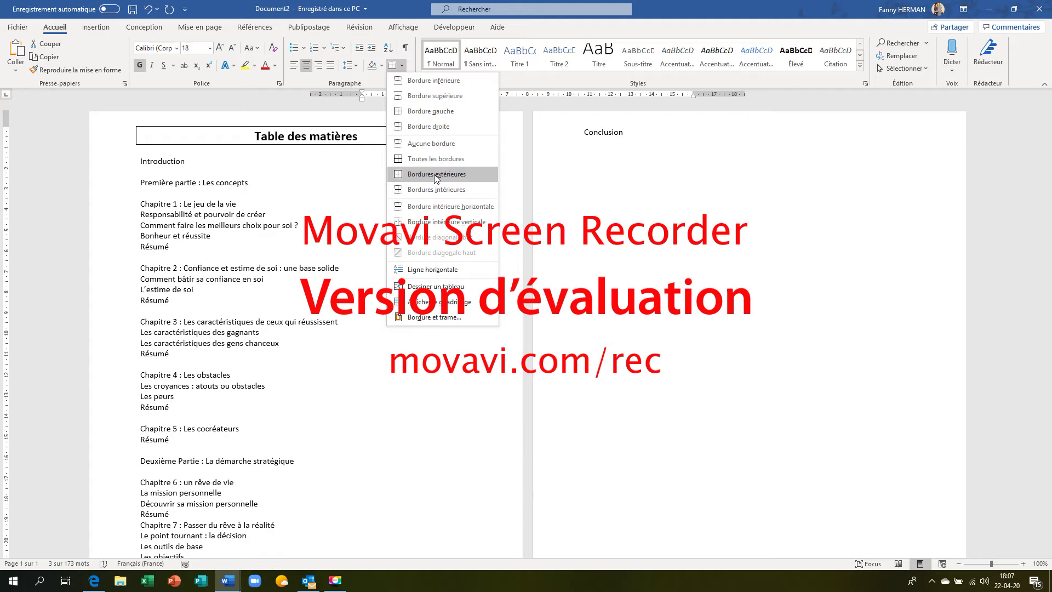
{"action": "left_click", "coordinate": [434, 174]}
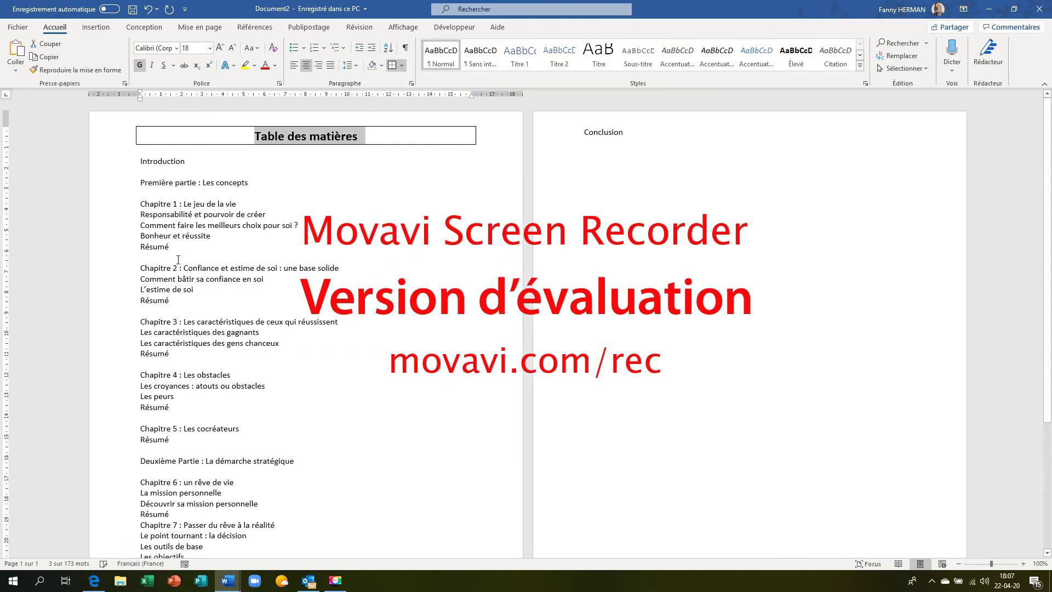
{"action": "left_click", "coordinate": [215, 172]}
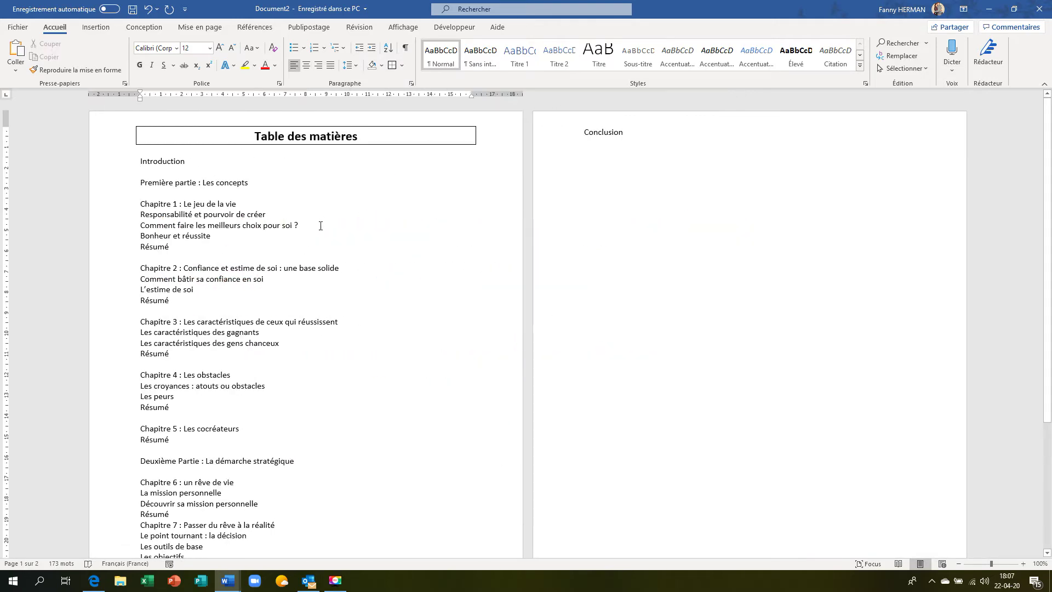
{"action": "left_click", "coordinate": [138, 161]}
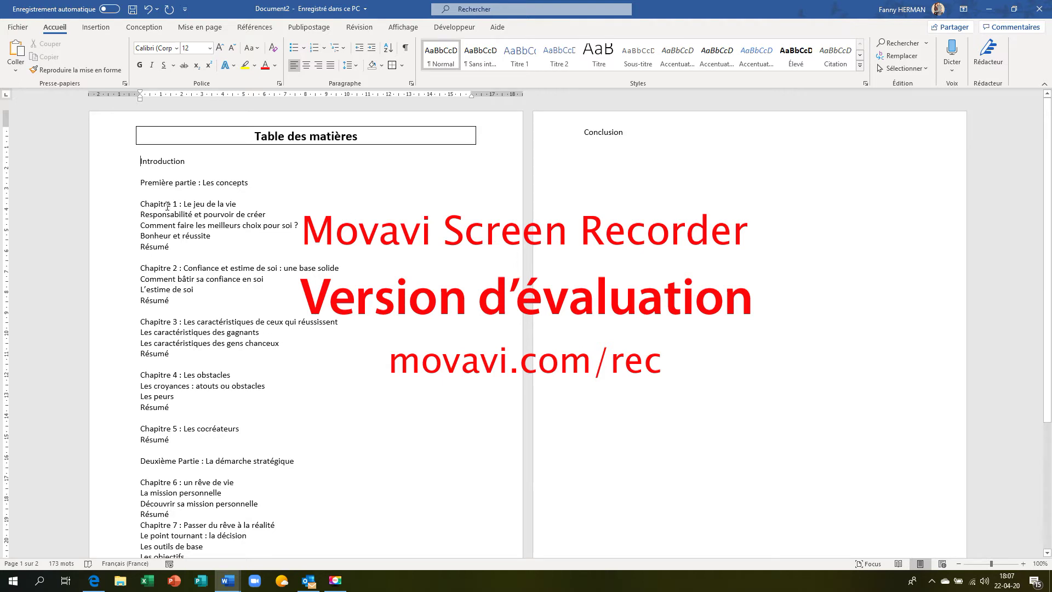
{"action": "left_click", "coordinate": [122, 184]}
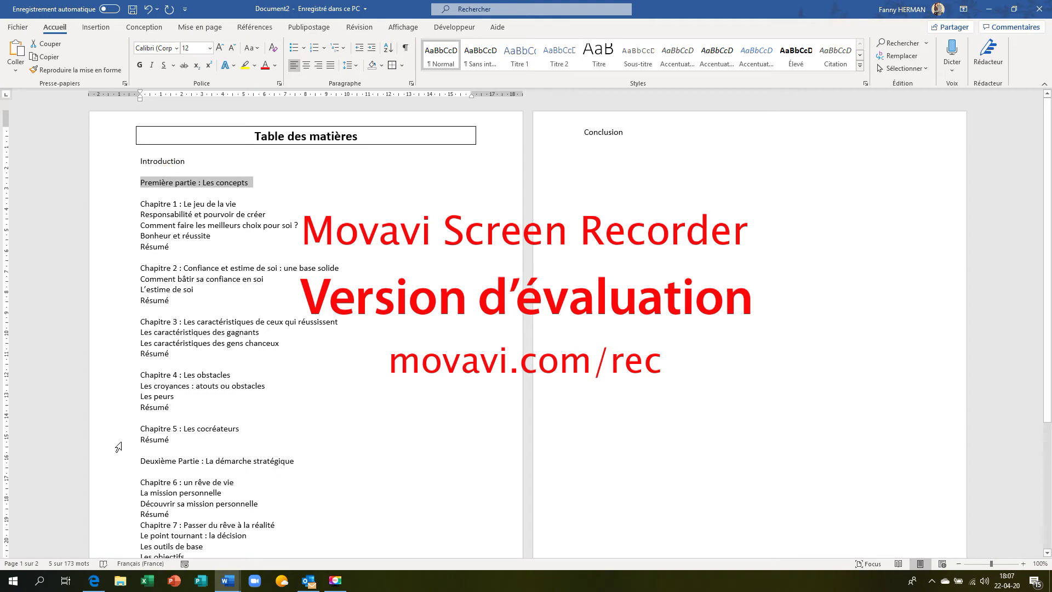
{"action": "left_click", "coordinate": [113, 466]}
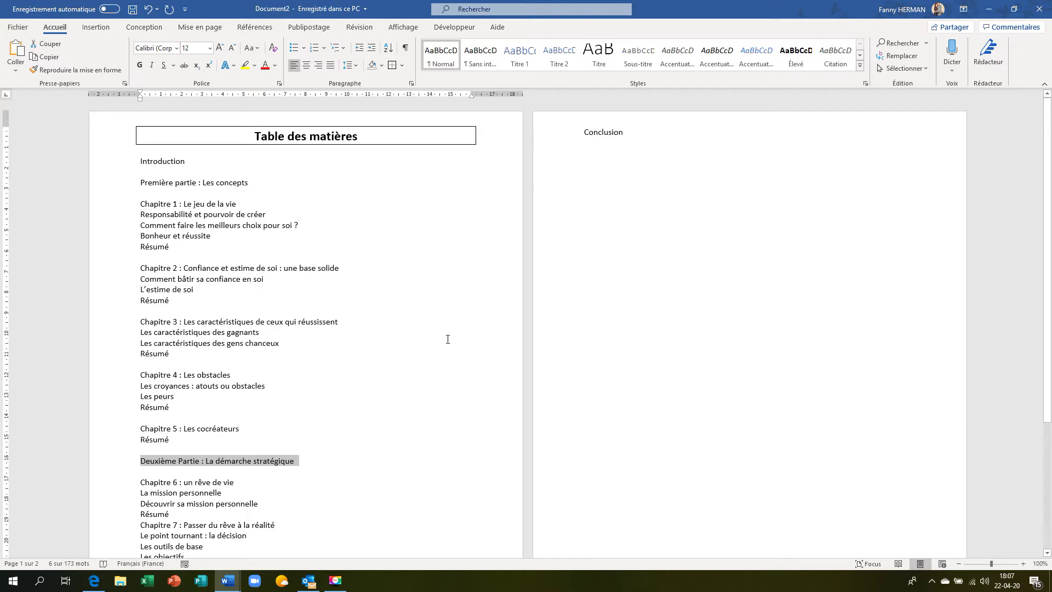
{"action": "left_click", "coordinate": [108, 184]}
Apply the 1., 1.1., 1.1.1. multilevel list numbering to the "Introduction" line.
{"action": "left_click", "coordinate": [99, 163]}
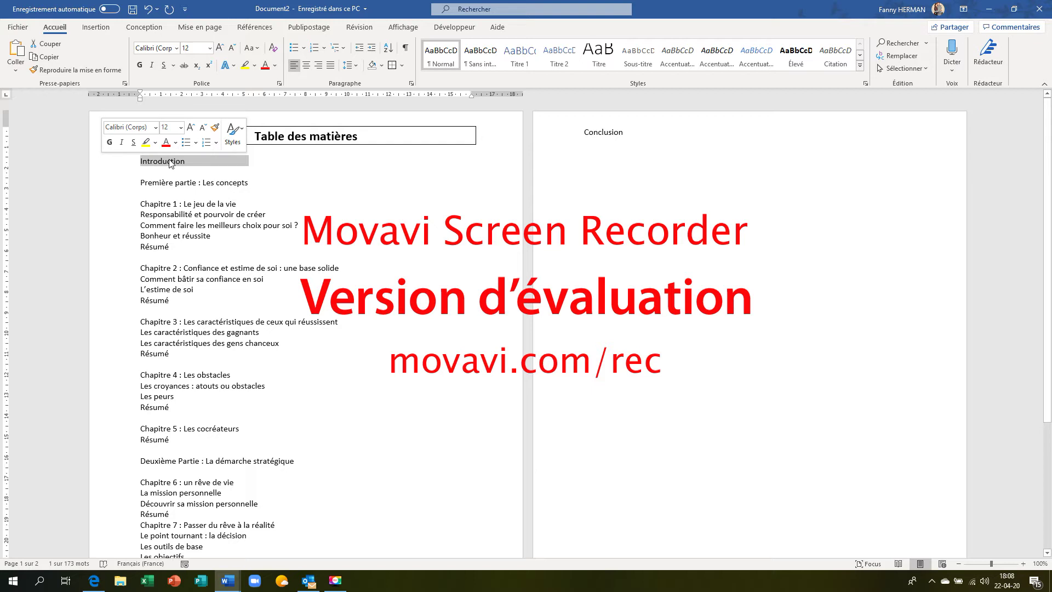
{"action": "left_click", "coordinate": [344, 50]}
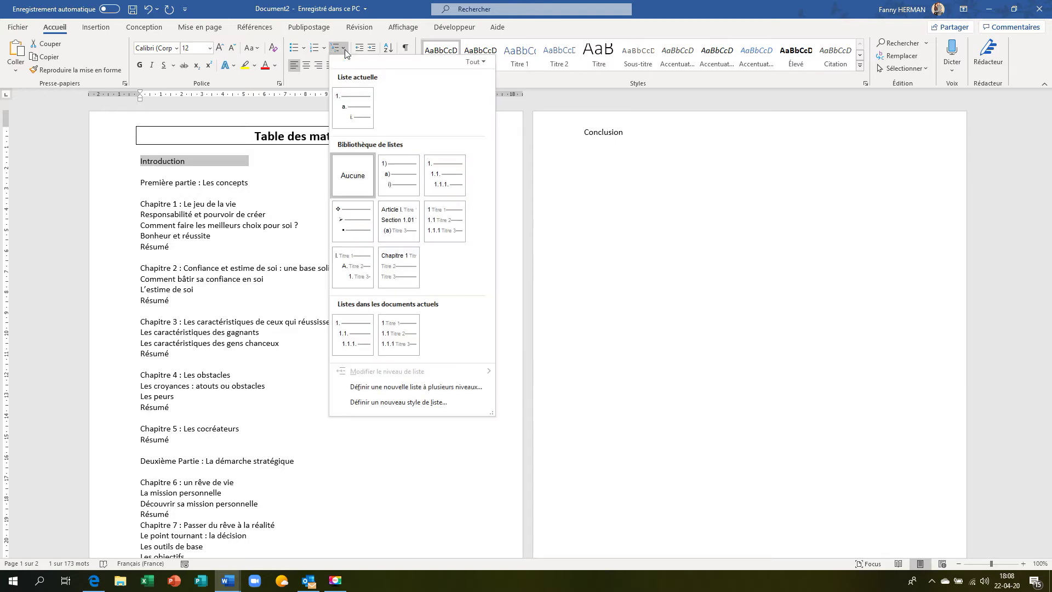
{"action": "mouse_move", "coordinate": [430, 161]}
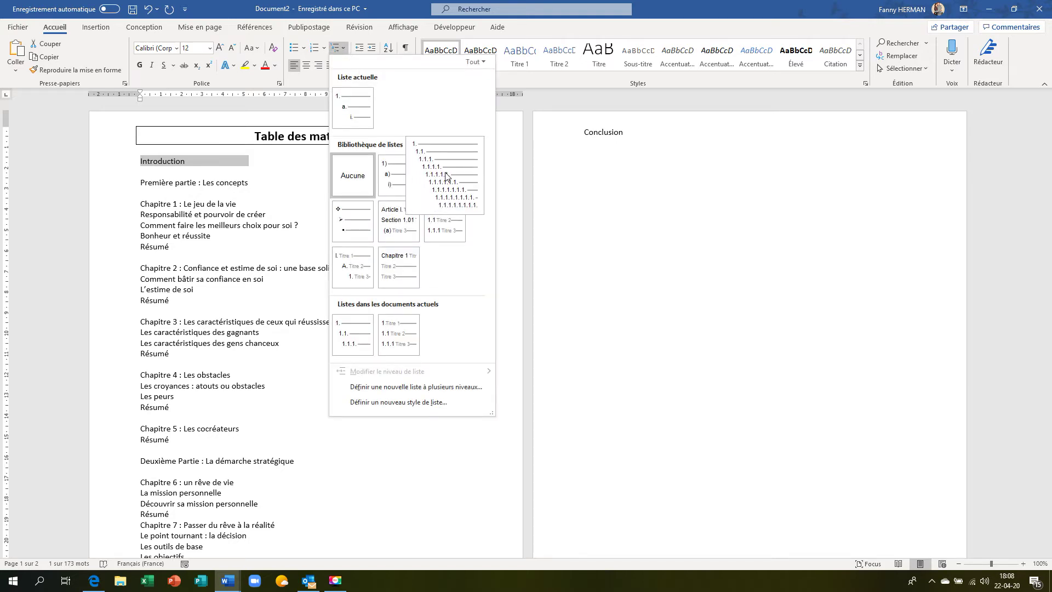
{"action": "left_click", "coordinate": [446, 176]}
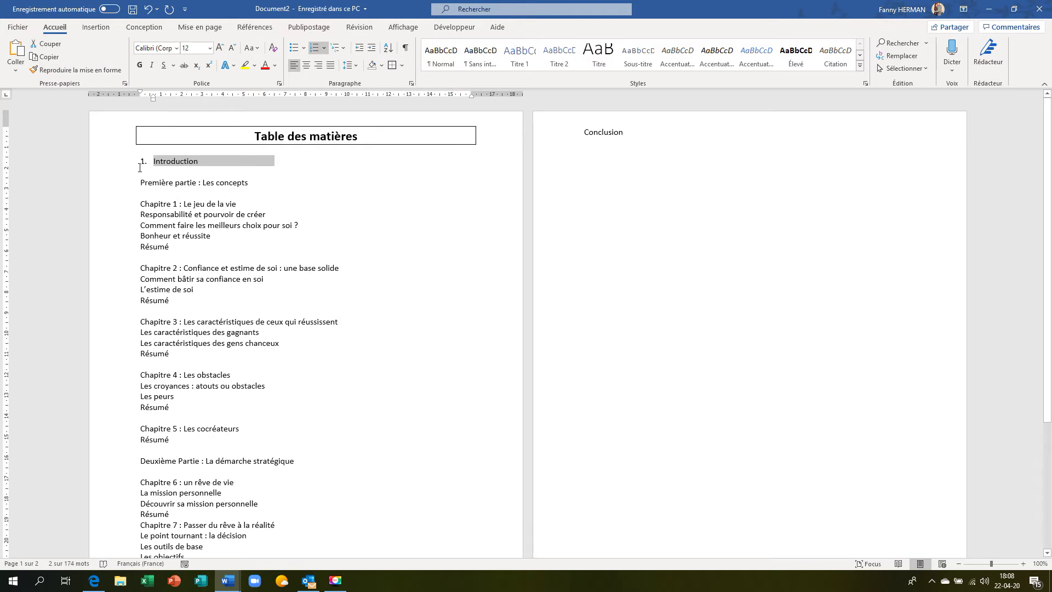
Format the "Introduction" heading in bold, size 16 and standard dark blue.
{"action": "left_click", "coordinate": [139, 66]}
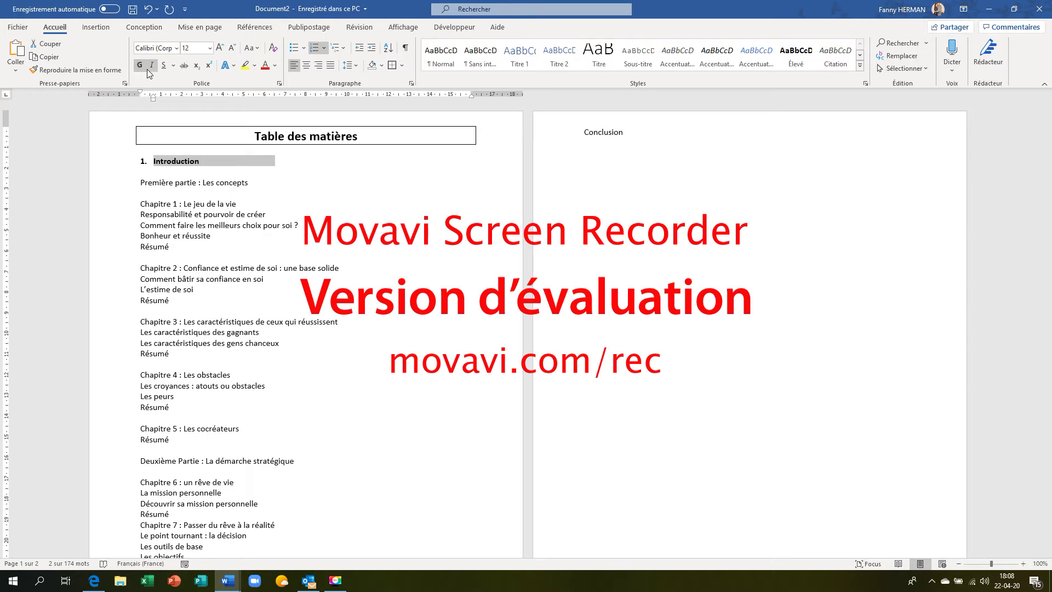
{"action": "left_click", "coordinate": [220, 48]}
{"action": "left_click", "coordinate": [219, 48]}
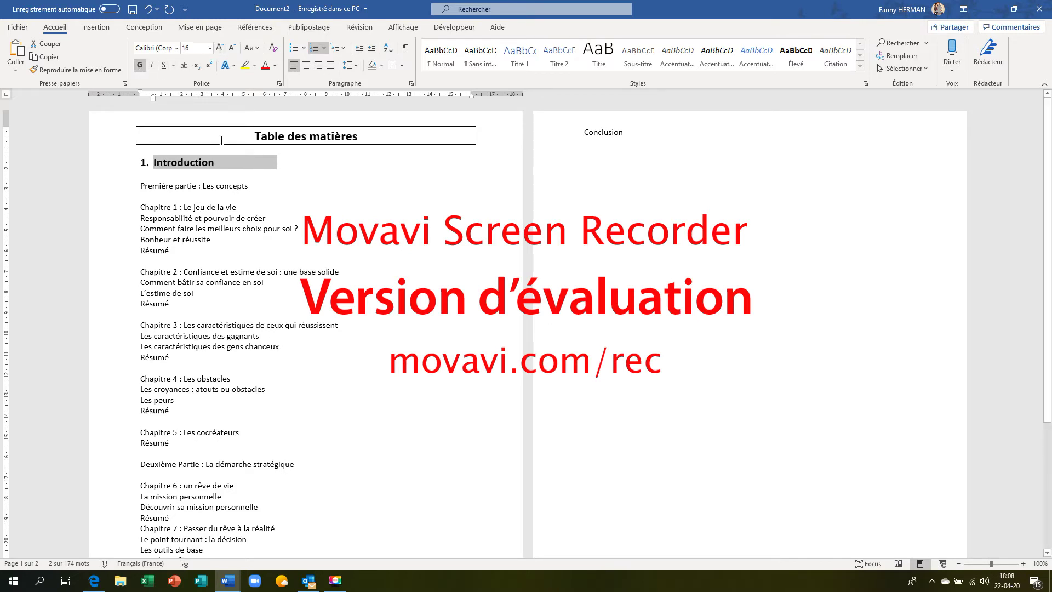
{"action": "left_click", "coordinate": [275, 65]}
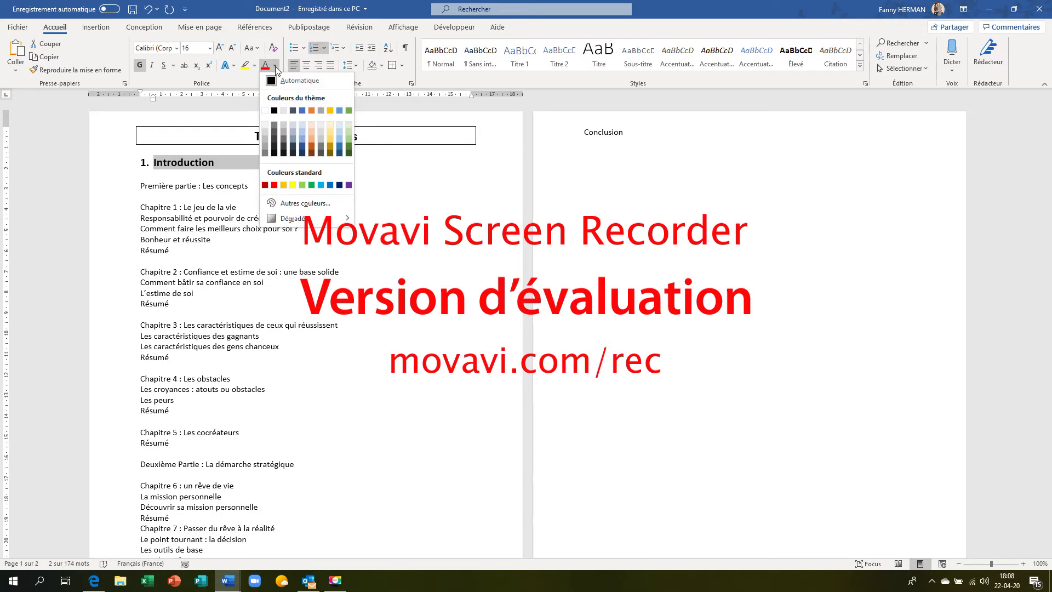
{"action": "left_click", "coordinate": [339, 185]}
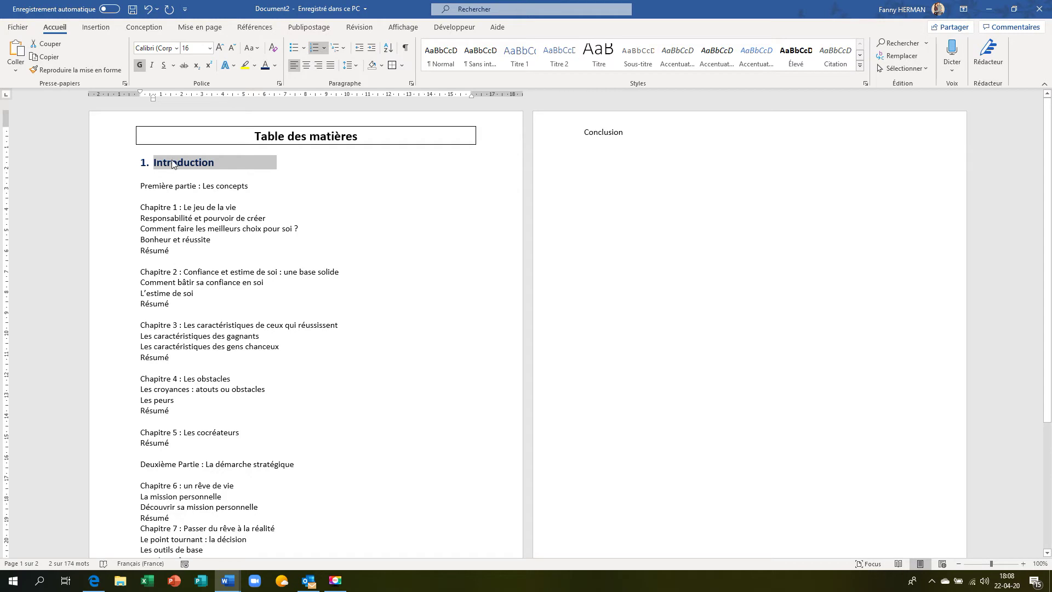
Copy the "Introduction" heading's formatting to the lines "Première partie : Les concepts" and "Deuxième Partie : La démarche stratégique".
{"action": "left_click", "coordinate": [122, 166]}
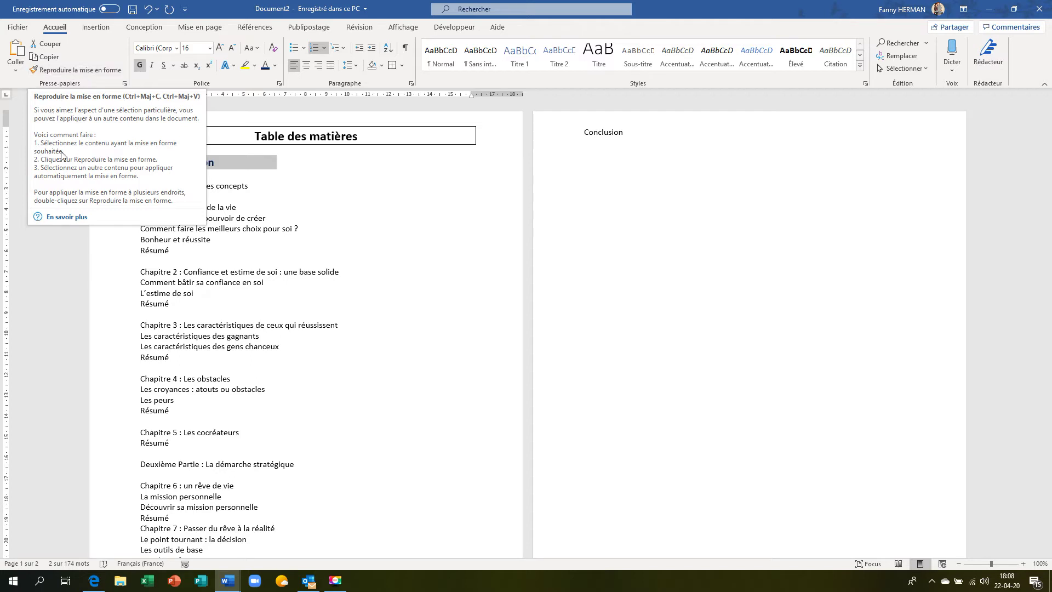
{"action": "left_click", "coordinate": [83, 68]}
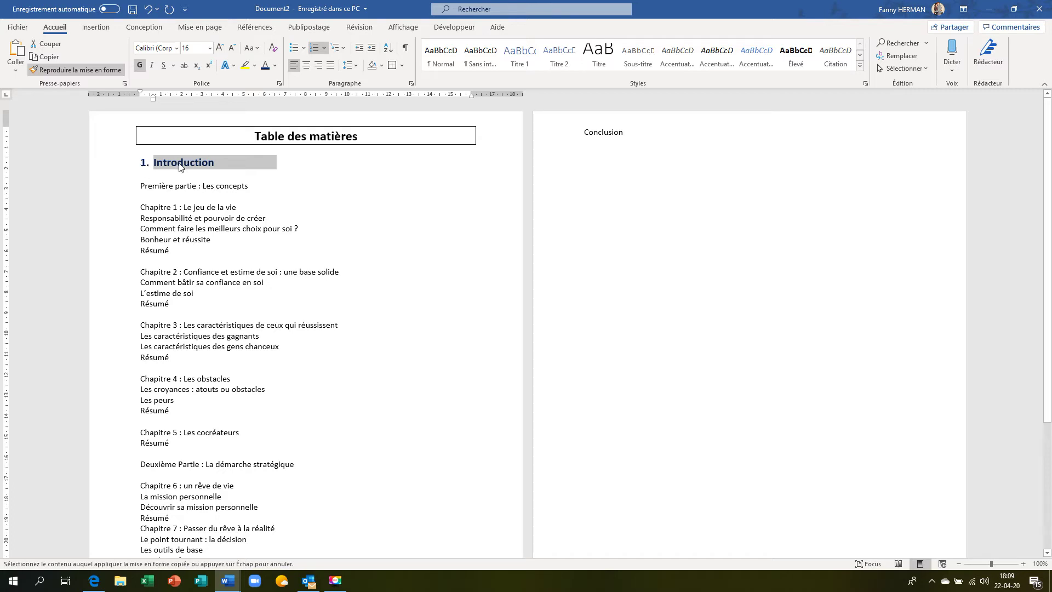
{"action": "left_click", "coordinate": [106, 189]}
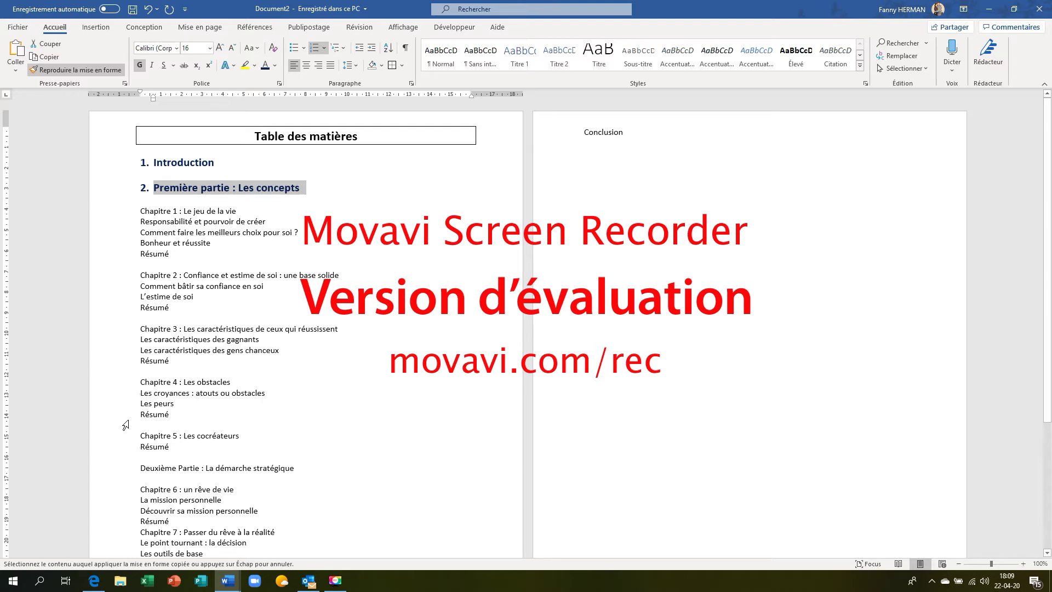
{"action": "left_click", "coordinate": [114, 472]}
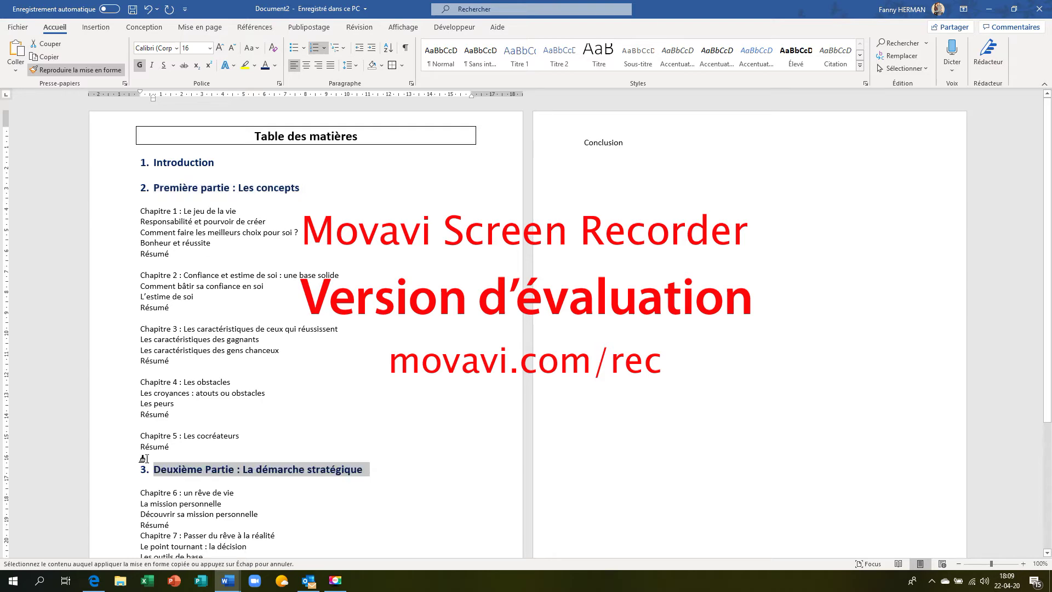
{"action": "scroll", "coordinate": [340, 366], "scroll_direction": "down", "scroll_amount": 3}
{"action": "scroll", "coordinate": [343, 371], "scroll_direction": "up", "scroll_amount": 3}
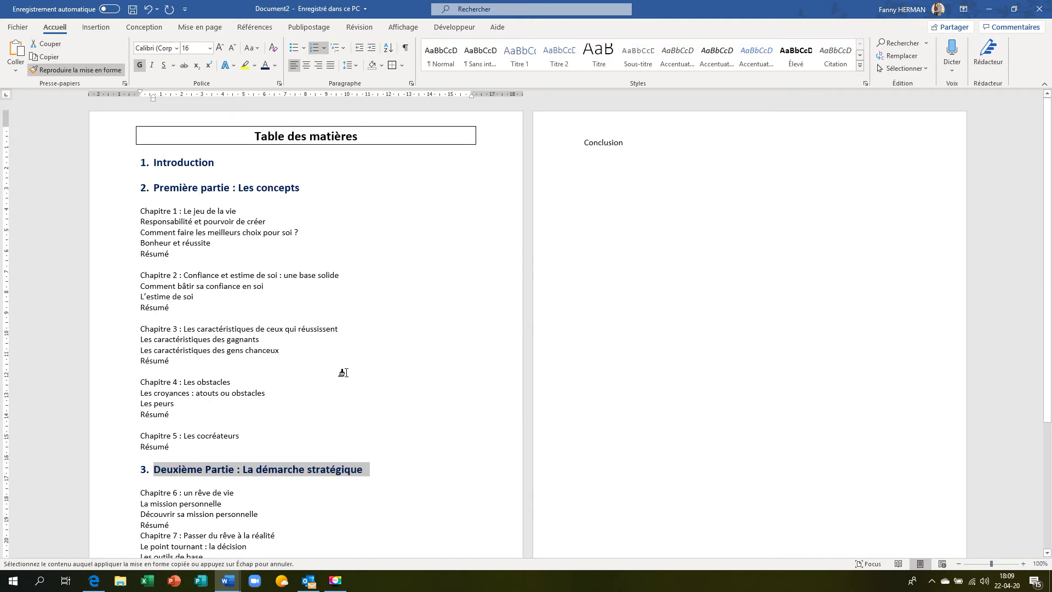
{"action": "scroll", "coordinate": [347, 371], "scroll_direction": "down", "scroll_amount": 3}
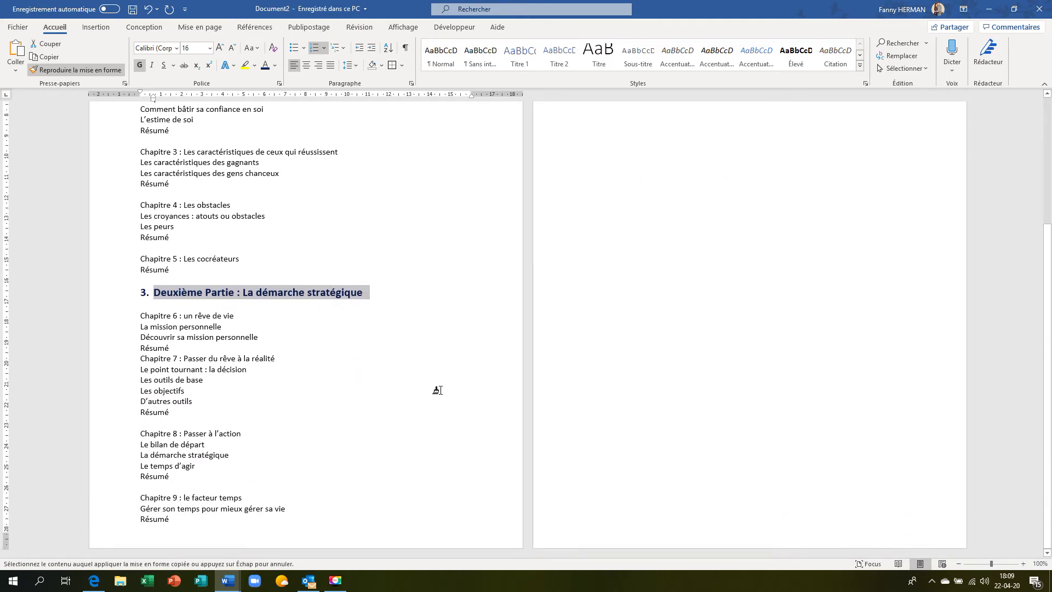
{"action": "scroll", "coordinate": [441, 387], "scroll_direction": "up", "scroll_amount": 3}
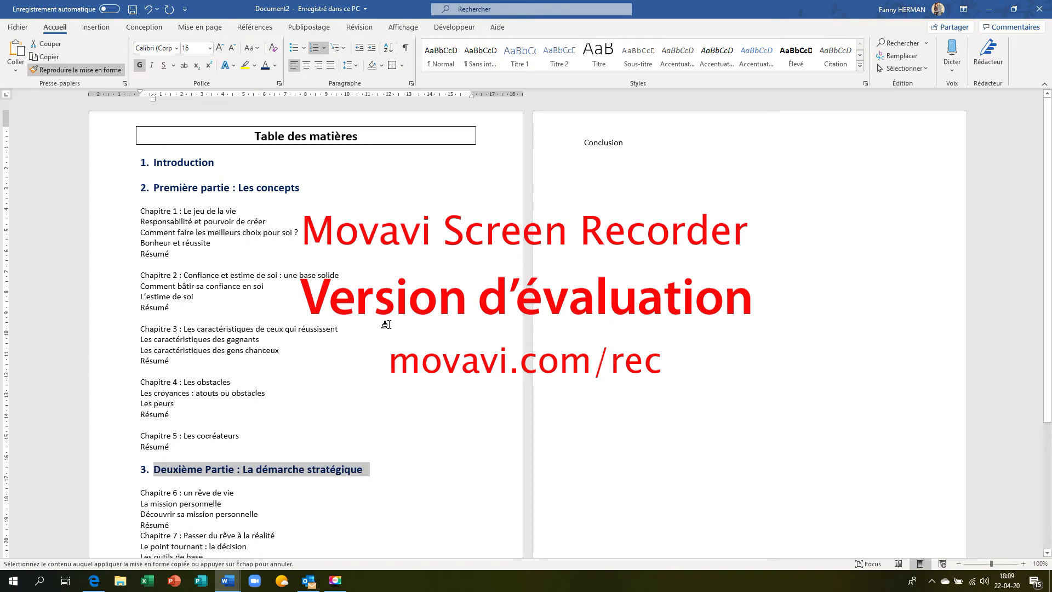
{"action": "key", "text": "Escape"}
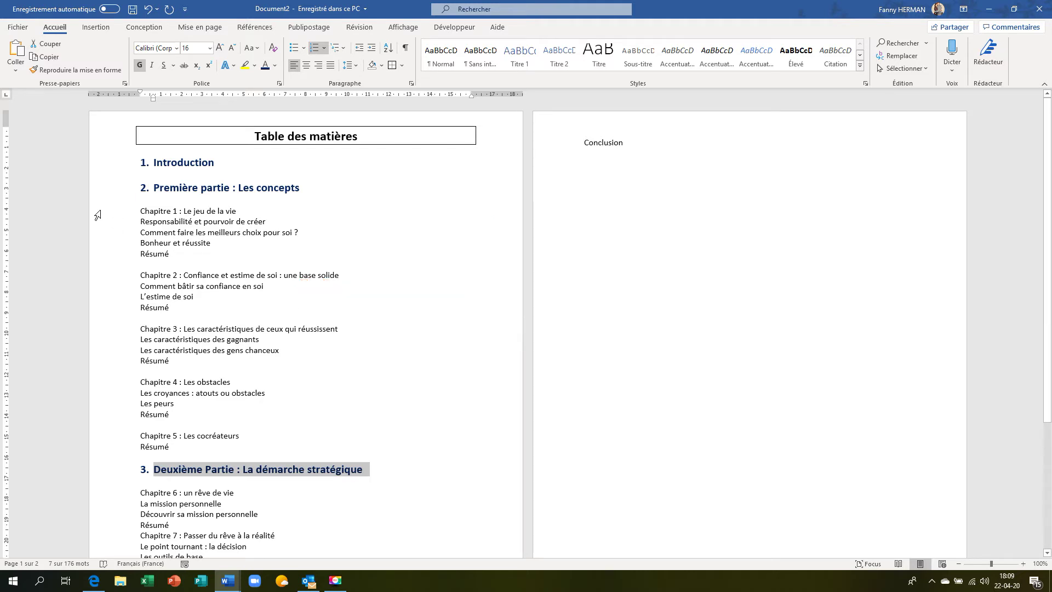
Copy the "Première partie : Les concepts" formatting to "Chapitre 1 : Le jeu de la vie" and demote that line to list level 2.
{"action": "left_click", "coordinate": [158, 211]}
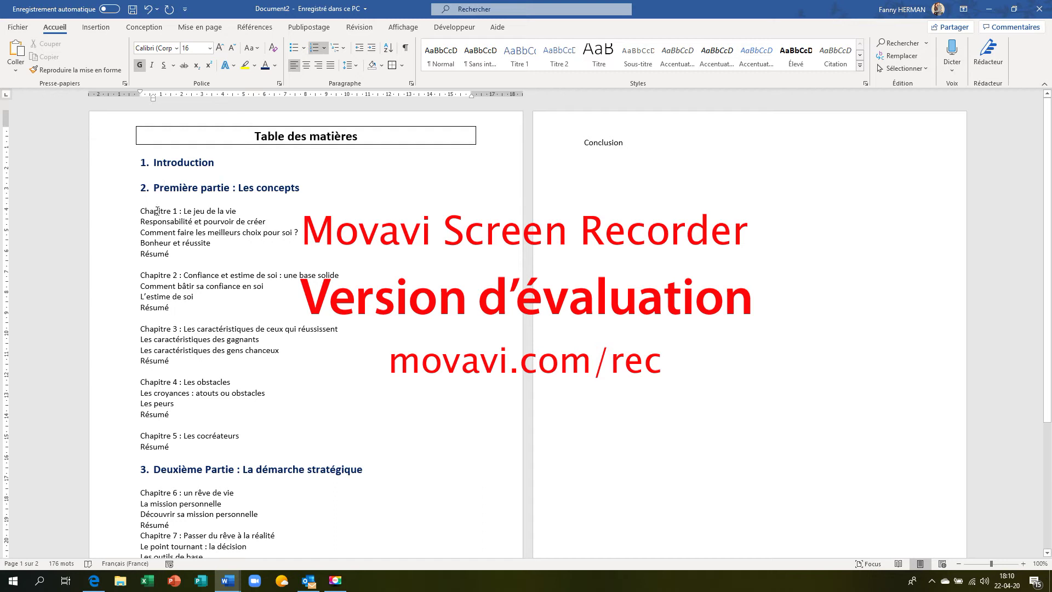
{"action": "left_click", "coordinate": [157, 211]}
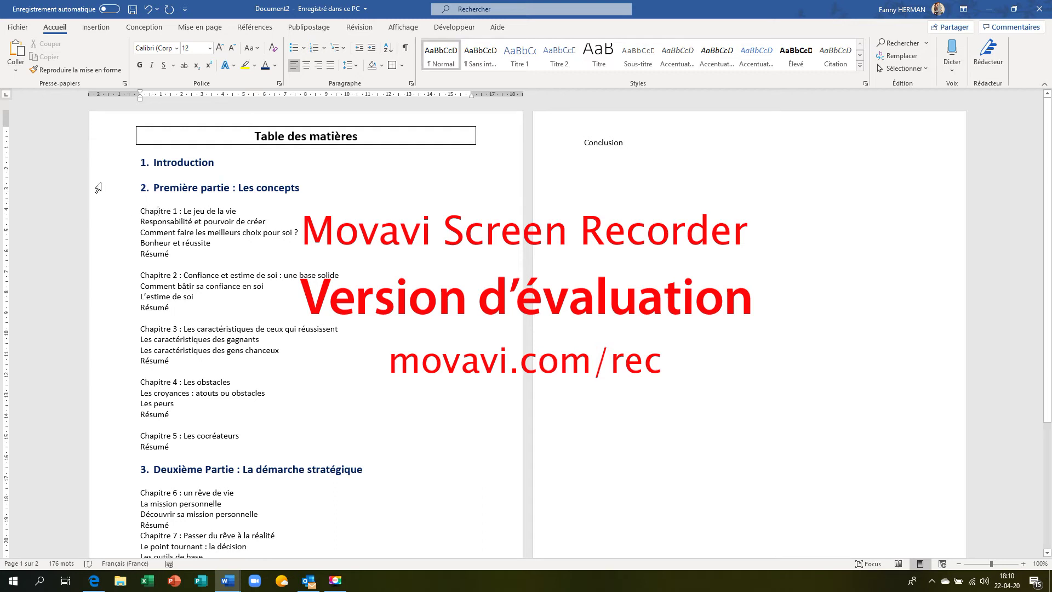
{"action": "left_click", "coordinate": [99, 190]}
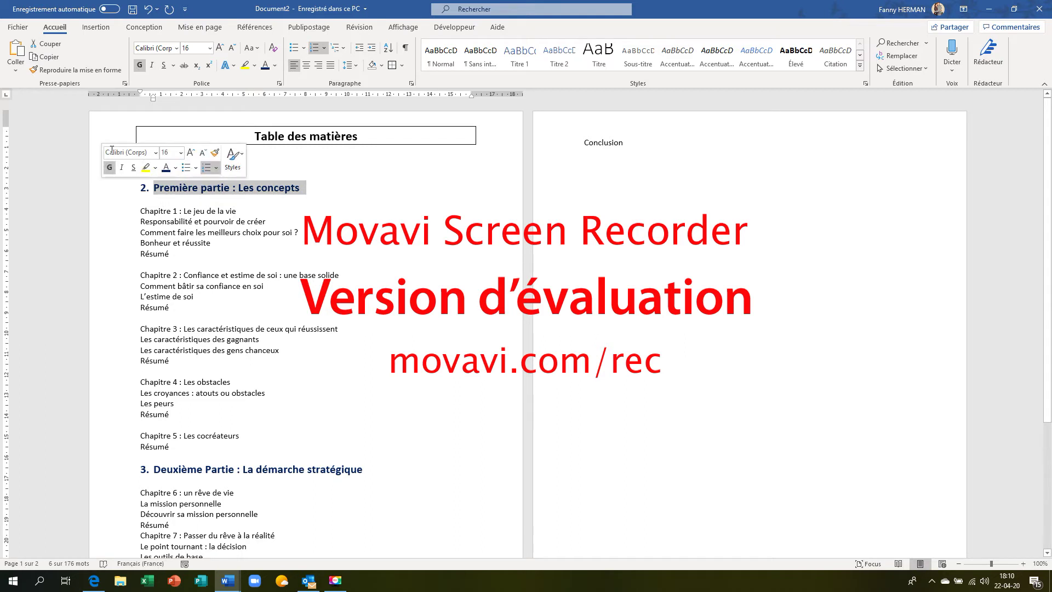
{"action": "left_click", "coordinate": [74, 70]}
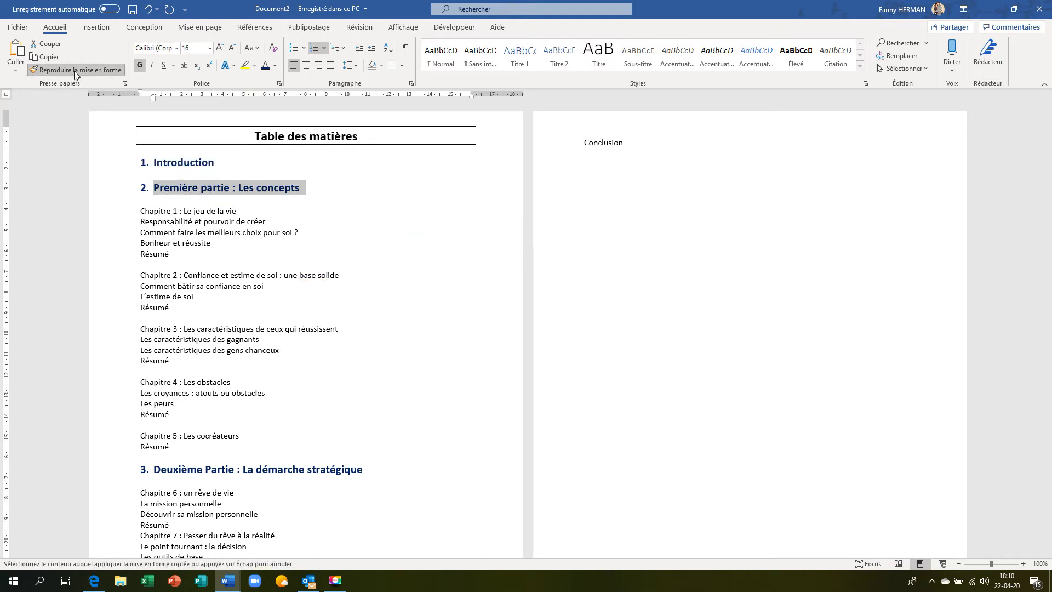
{"action": "left_click", "coordinate": [99, 213]}
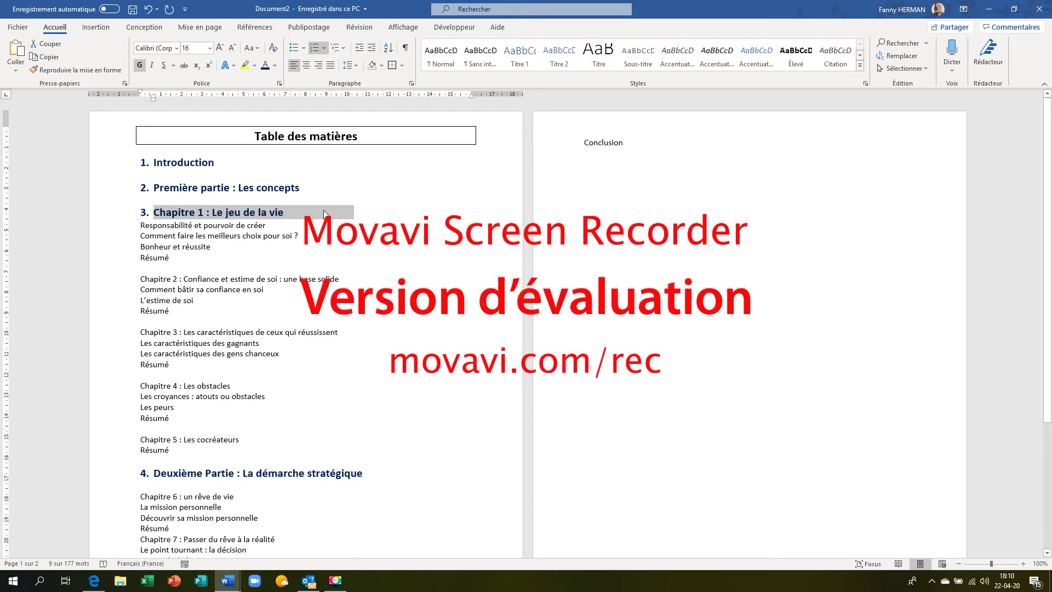
{"action": "left_click", "coordinate": [372, 54]}
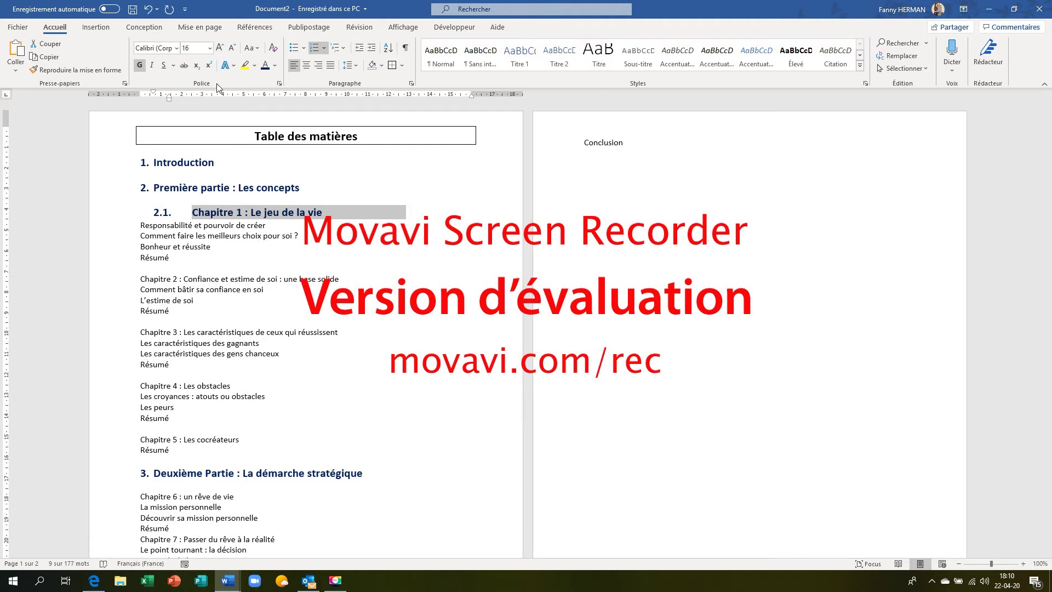
Format the "Chapitre 1 : Le jeu de la vie" heading in the darkest green theme colour, size 14 and italic.
{"action": "left_click", "coordinate": [276, 65]}
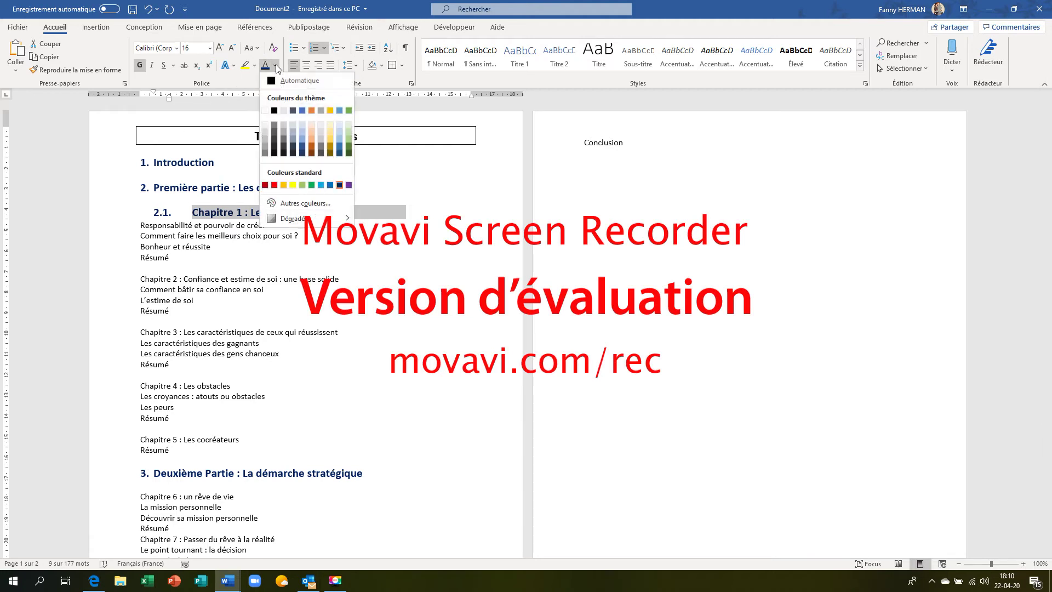
{"action": "left_click", "coordinate": [349, 153]}
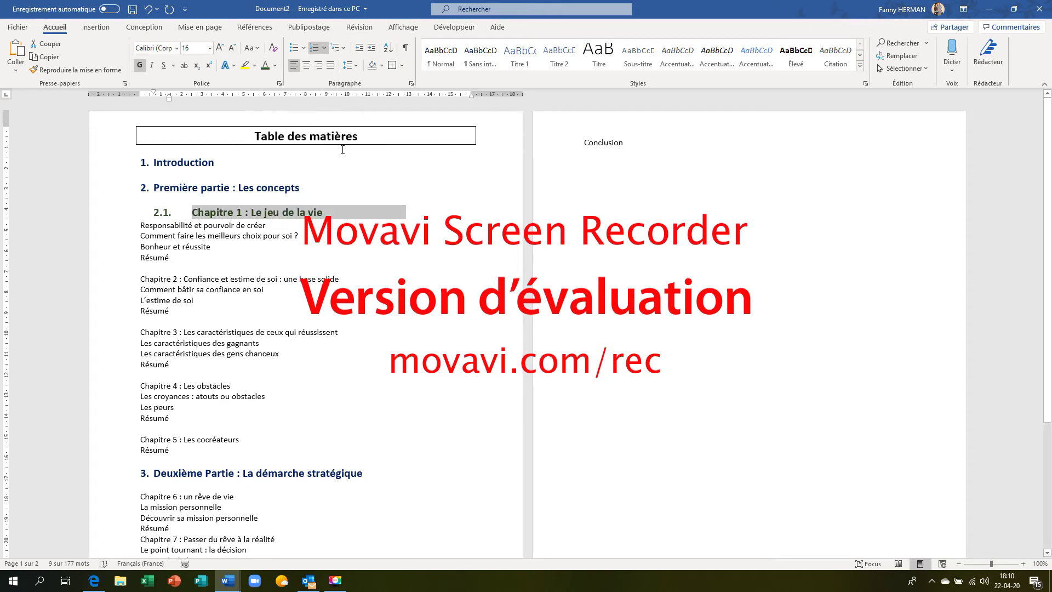
{"action": "left_click", "coordinate": [232, 48]}
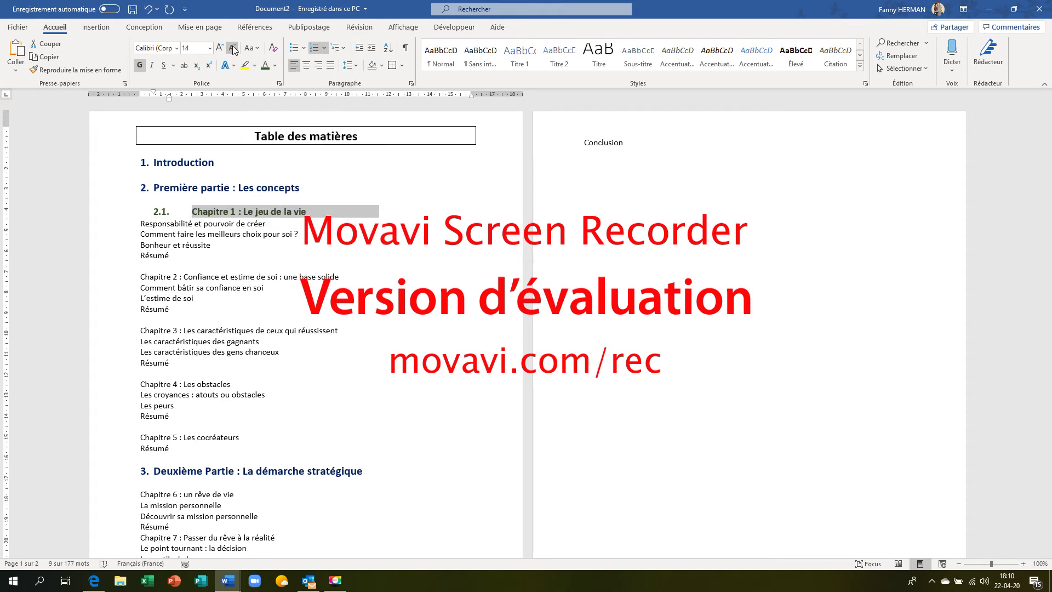
{"action": "left_click", "coordinate": [151, 65]}
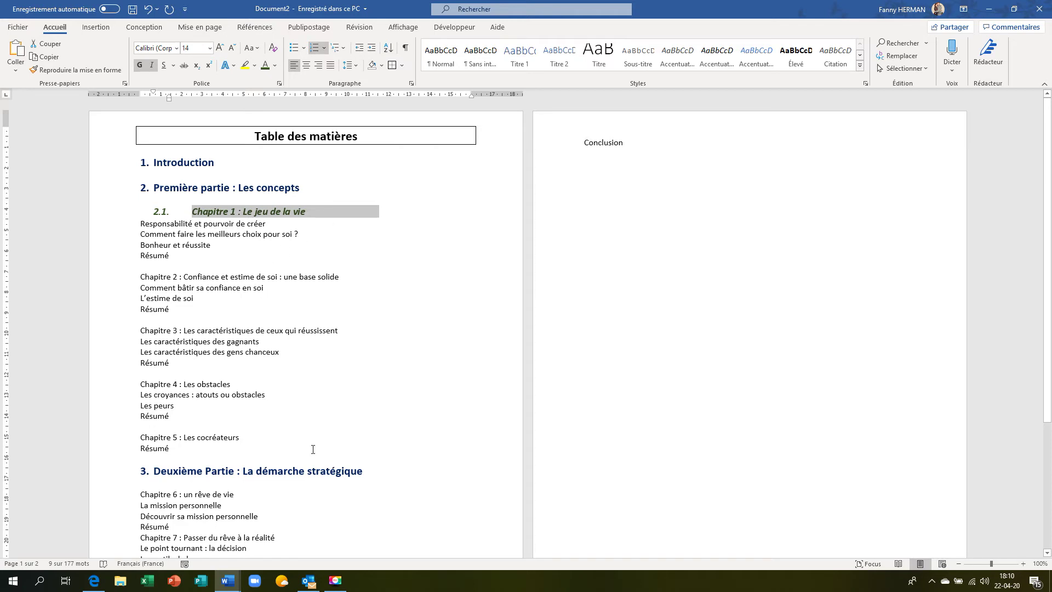
Copy the "Chapitre 1 : Le jeu de la vie" formatting to the Chapitre 2, Chapitre 3, Chapitre 4 and Chapitre 5 lines.
{"action": "left_click", "coordinate": [108, 213]}
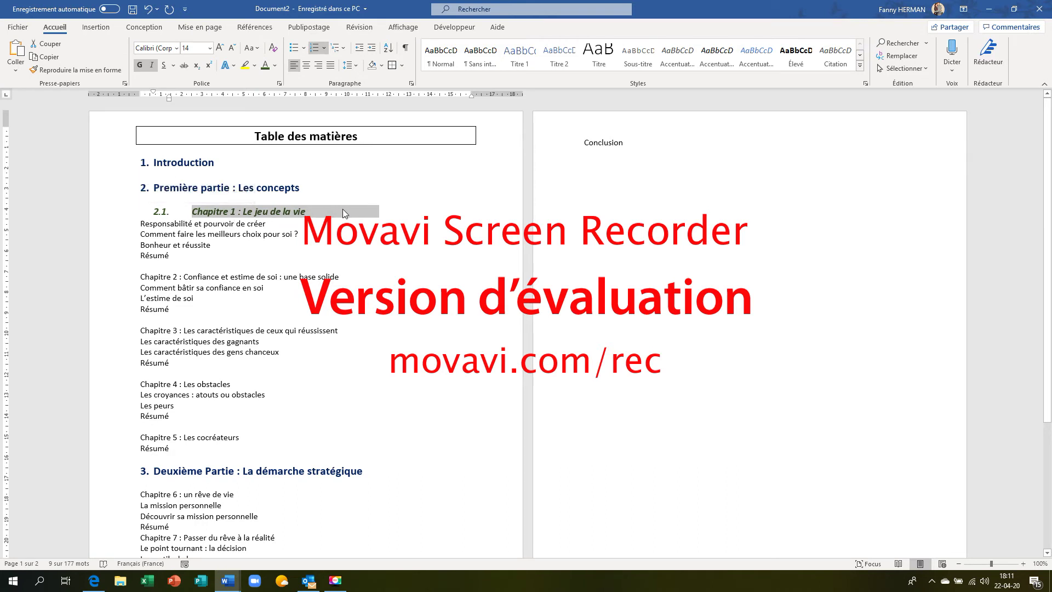
{"action": "left_click", "coordinate": [86, 71]}
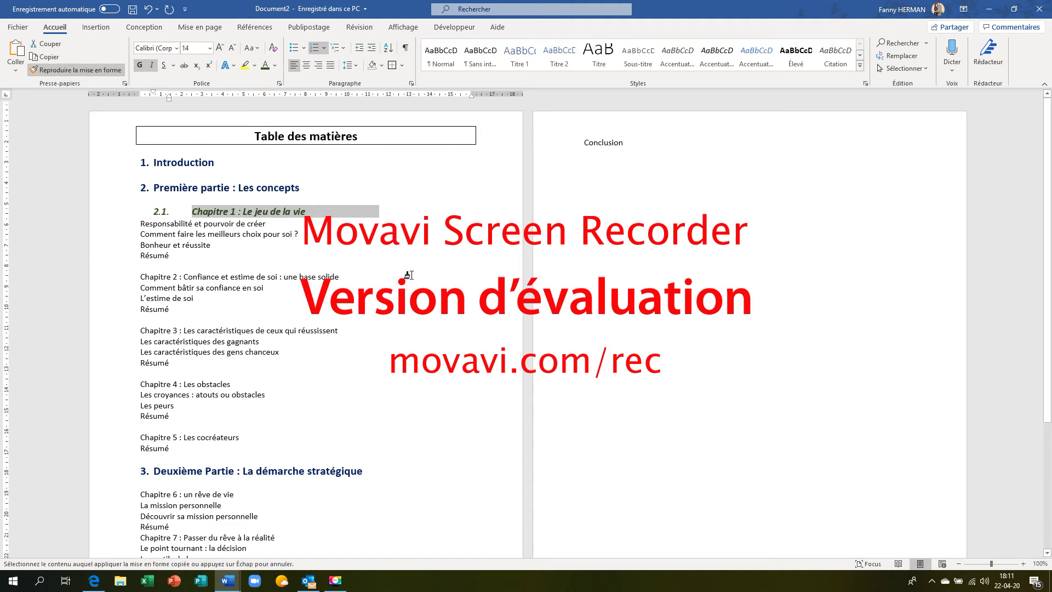
{"action": "scroll", "coordinate": [408, 275], "scroll_direction": "down", "scroll_amount": 1}
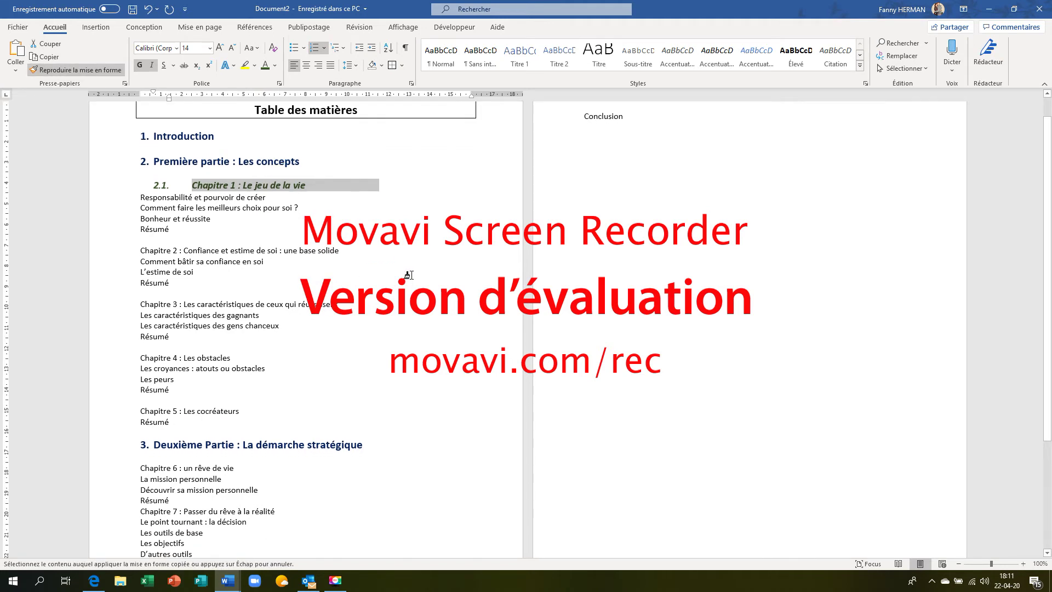
{"action": "left_click", "coordinate": [111, 255]}
{"action": "left_click", "coordinate": [105, 311]}
{"action": "scroll", "coordinate": [105, 311], "scroll_direction": "down", "scroll_amount": 2}
{"action": "left_click", "coordinate": [105, 309]}
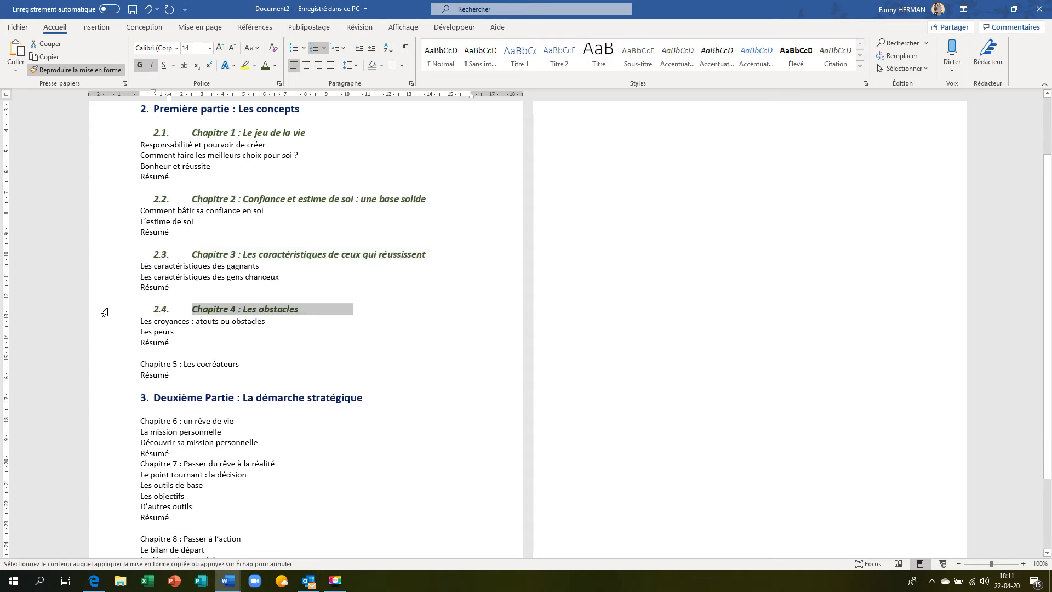
{"action": "scroll", "coordinate": [105, 310], "scroll_direction": "down", "scroll_amount": 2}
{"action": "scroll", "coordinate": [105, 314], "scroll_direction": "down", "scroll_amount": 1}
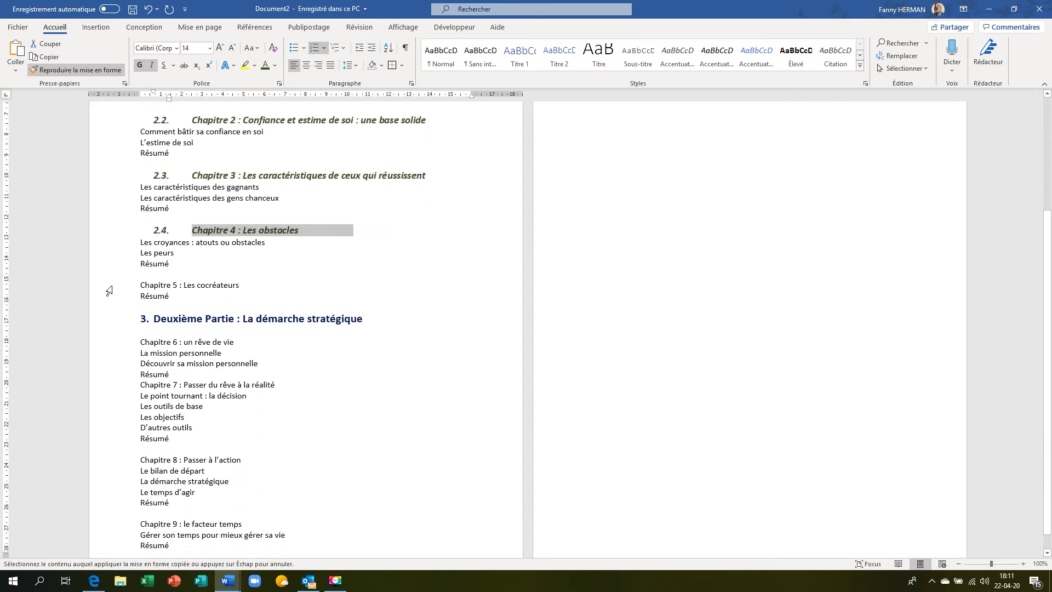
{"action": "left_click", "coordinate": [109, 289]}
{"action": "scroll", "coordinate": [109, 291], "scroll_direction": "down", "scroll_amount": 1}
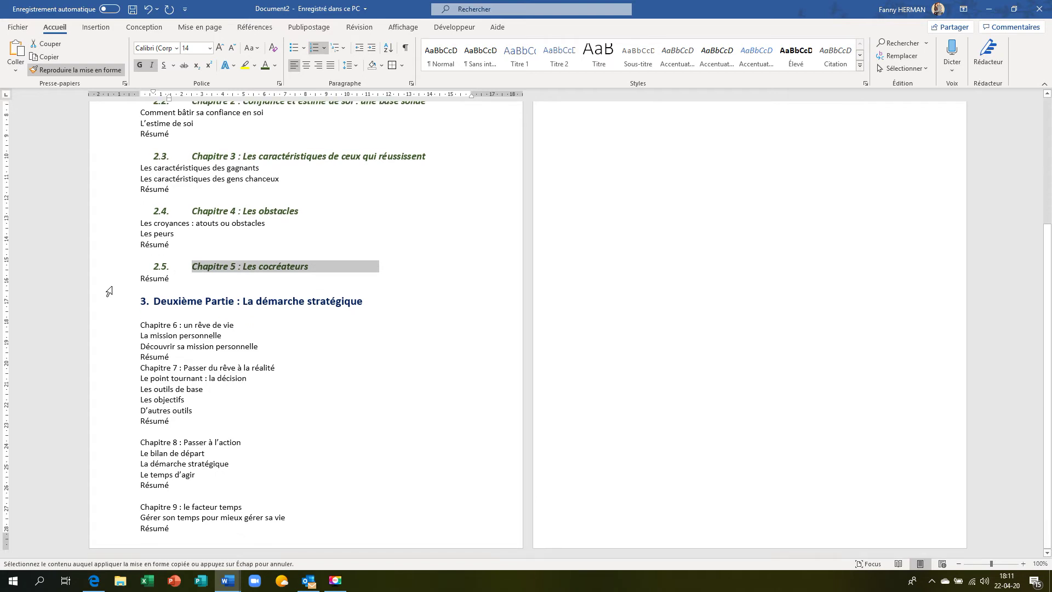
Apply the same chapter formatting to the Chapitre 6, 7, 8 and 9 lines and stop reproducing the formatting.
{"action": "left_click", "coordinate": [101, 327]}
{"action": "left_click", "coordinate": [109, 371]}
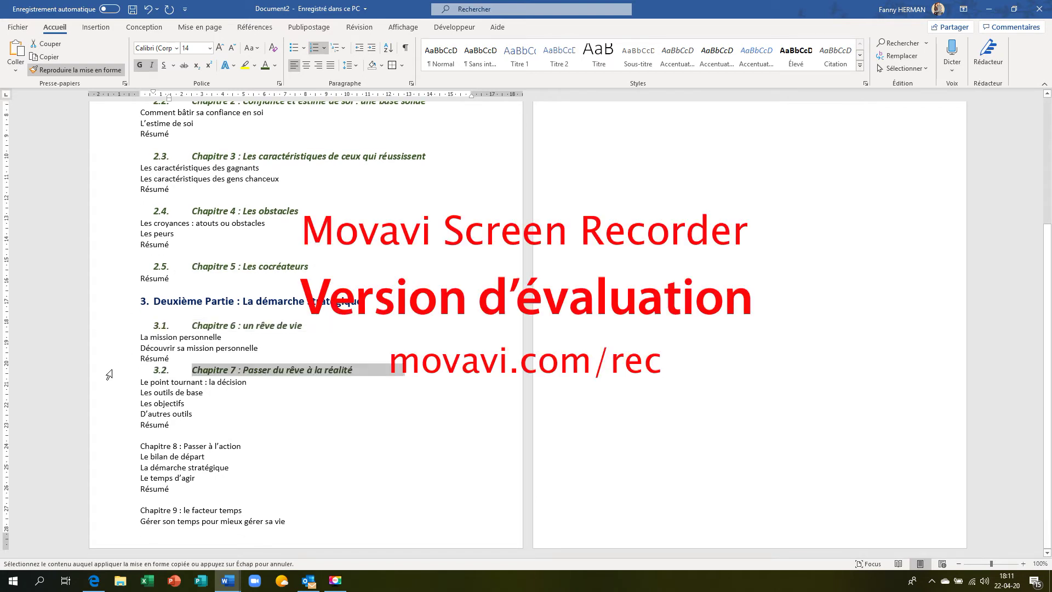
{"action": "left_click", "coordinate": [104, 449]}
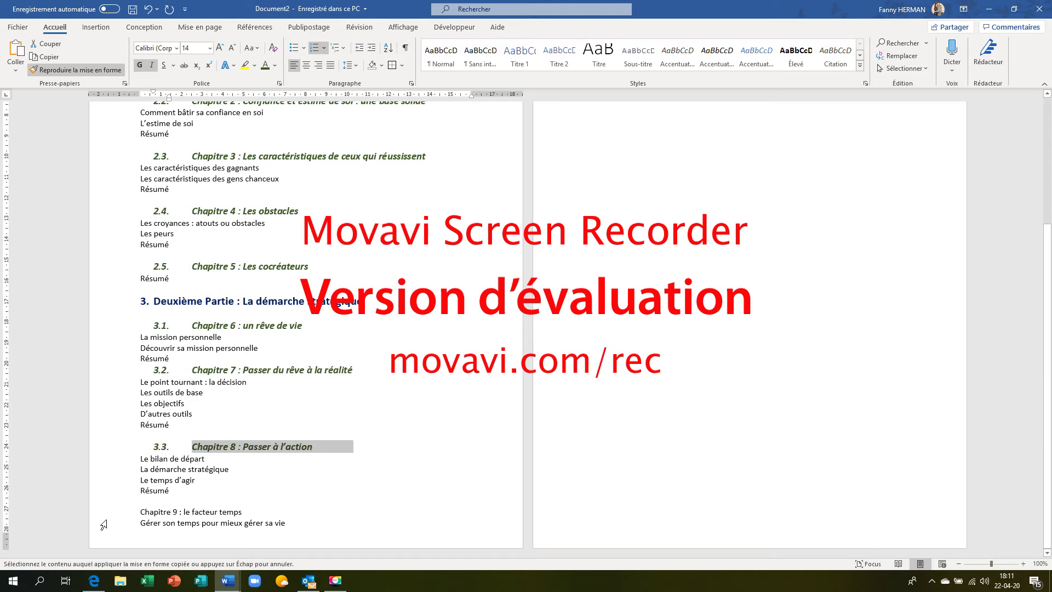
{"action": "left_click", "coordinate": [99, 516]}
{"action": "scroll", "coordinate": [378, 424], "scroll_direction": "up", "scroll_amount": 5}
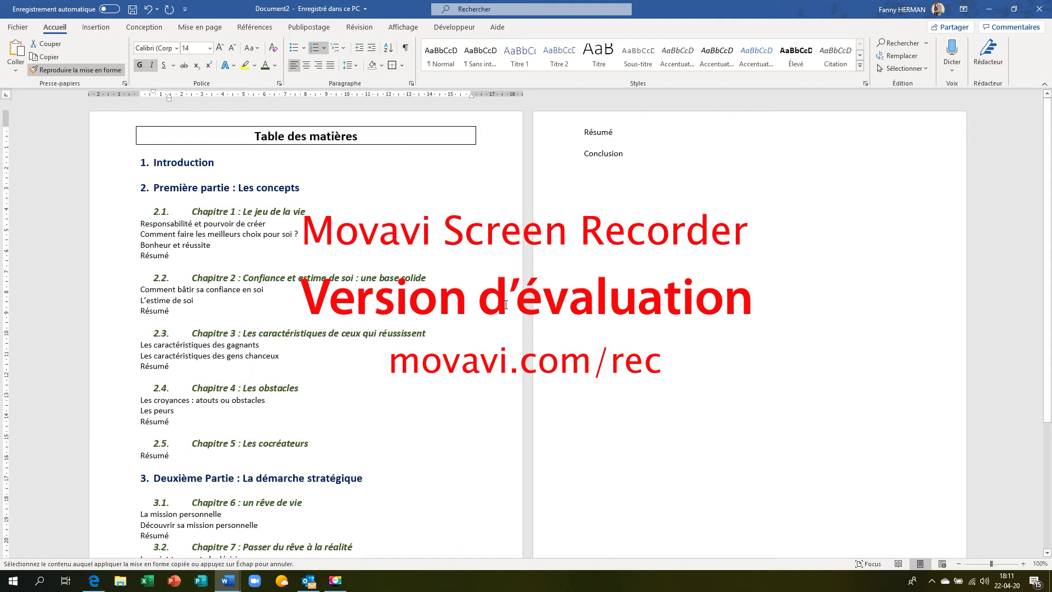
{"action": "key", "text": "Escape"}
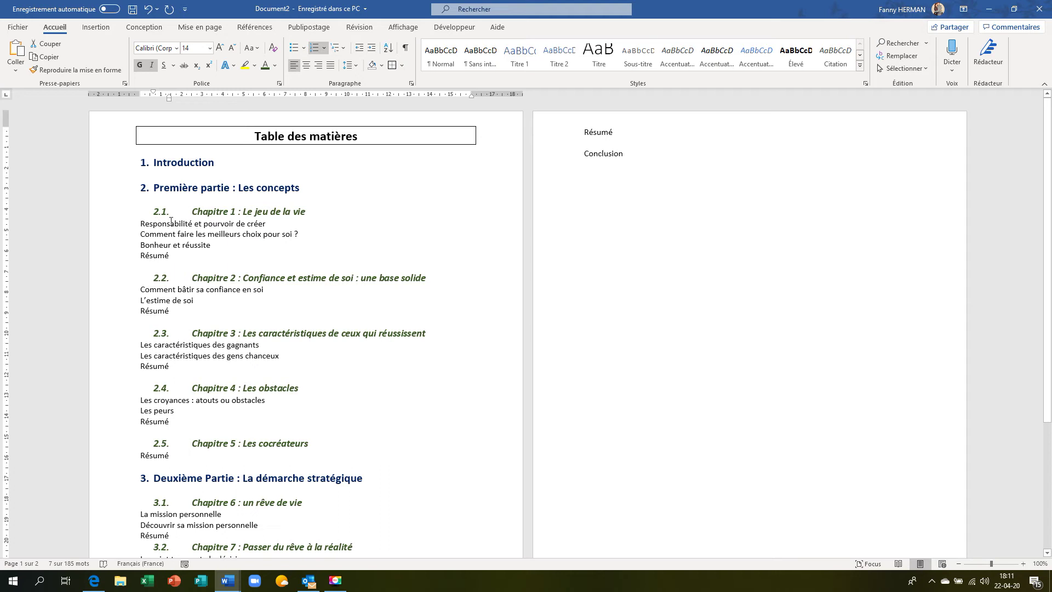
Copy the "Chapitre 1" formatting to "Responsabilité et pourvoir de créer" and demote that line to list level 3.
{"action": "left_click", "coordinate": [175, 257]}
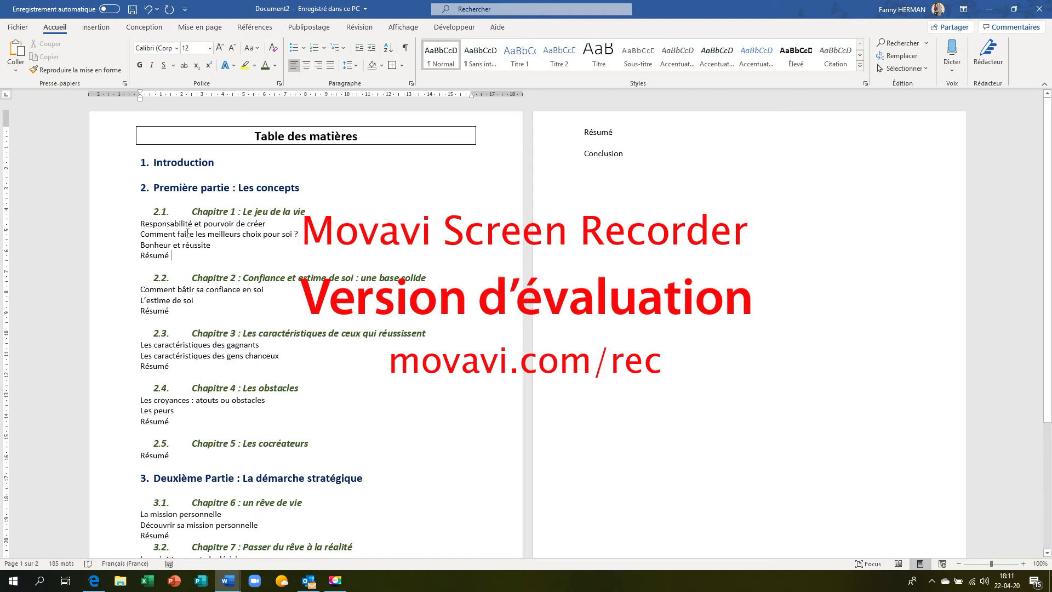
{"action": "left_click", "coordinate": [198, 212]}
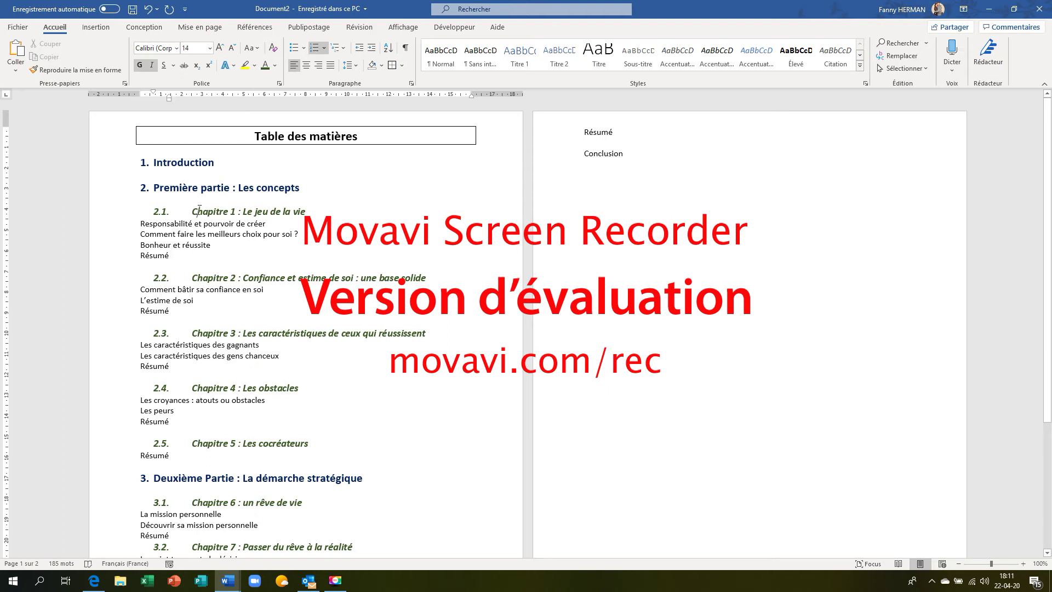
{"action": "left_click", "coordinate": [103, 214]}
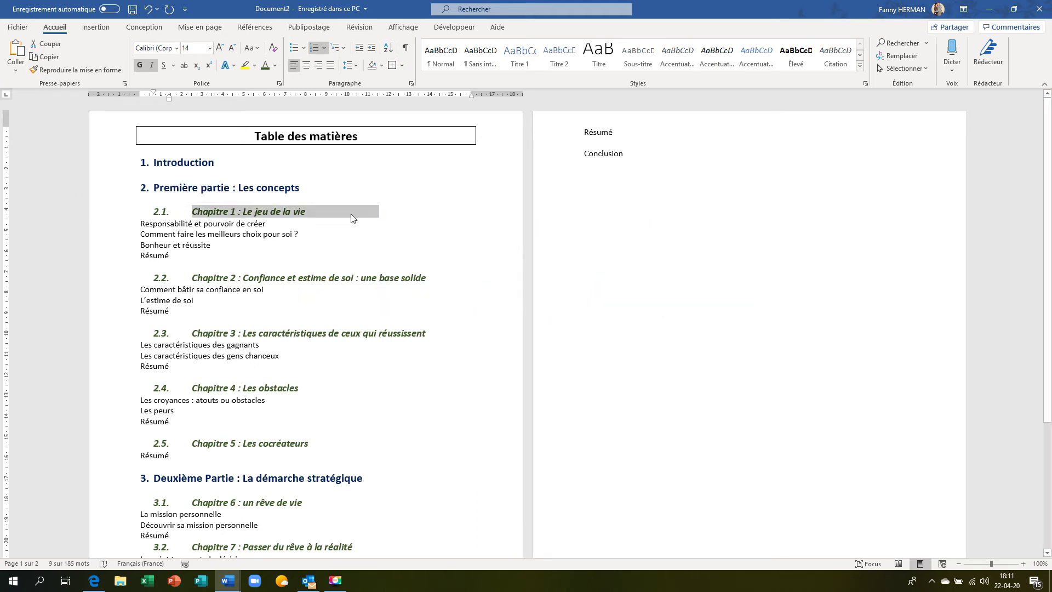
{"action": "left_click", "coordinate": [50, 70]}
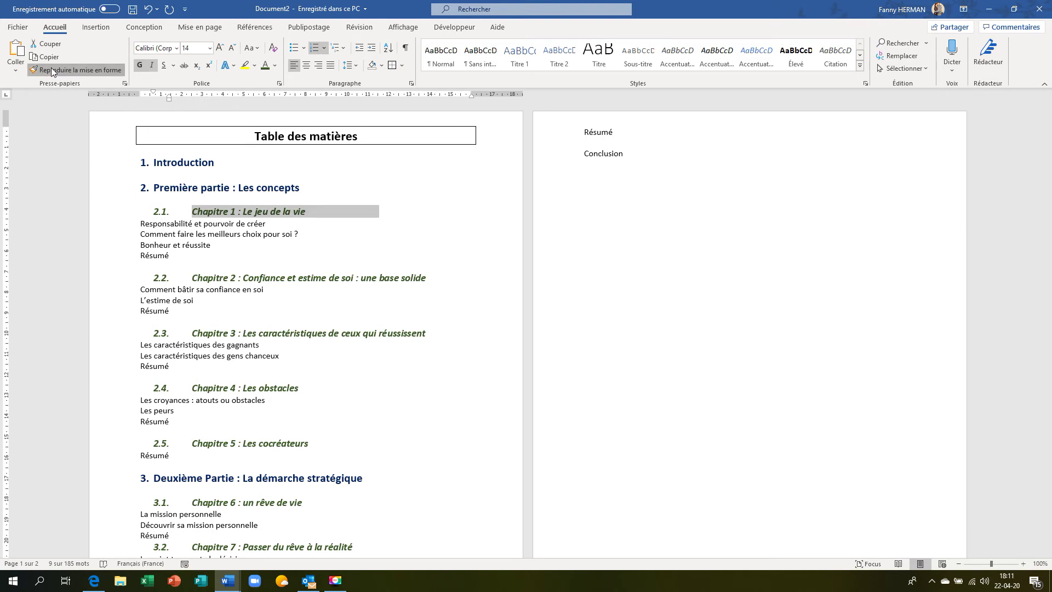
{"action": "left_click", "coordinate": [107, 225]}
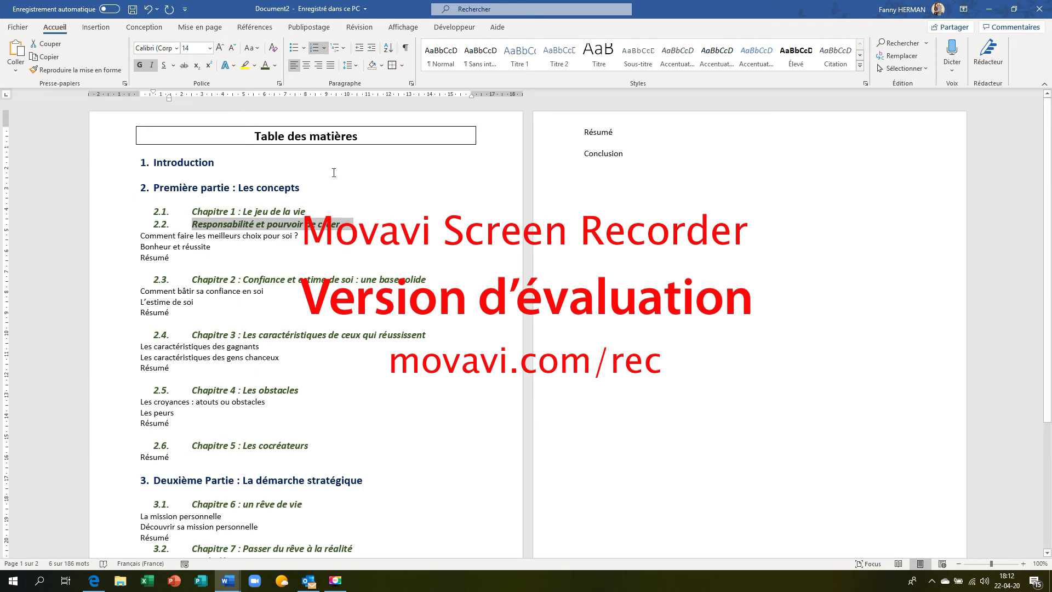
{"action": "left_click", "coordinate": [372, 48]}
Remove italic and bold from "Responsabilité et pourvoir de créer" and set it to size 12 in black.
{"action": "left_click", "coordinate": [151, 66]}
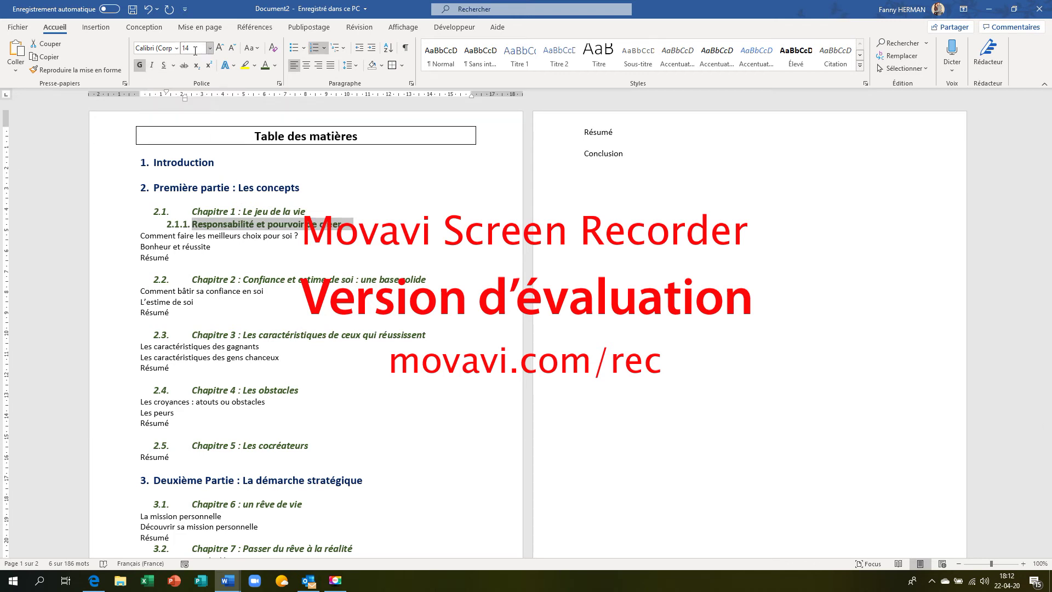
{"action": "left_click", "coordinate": [138, 66]}
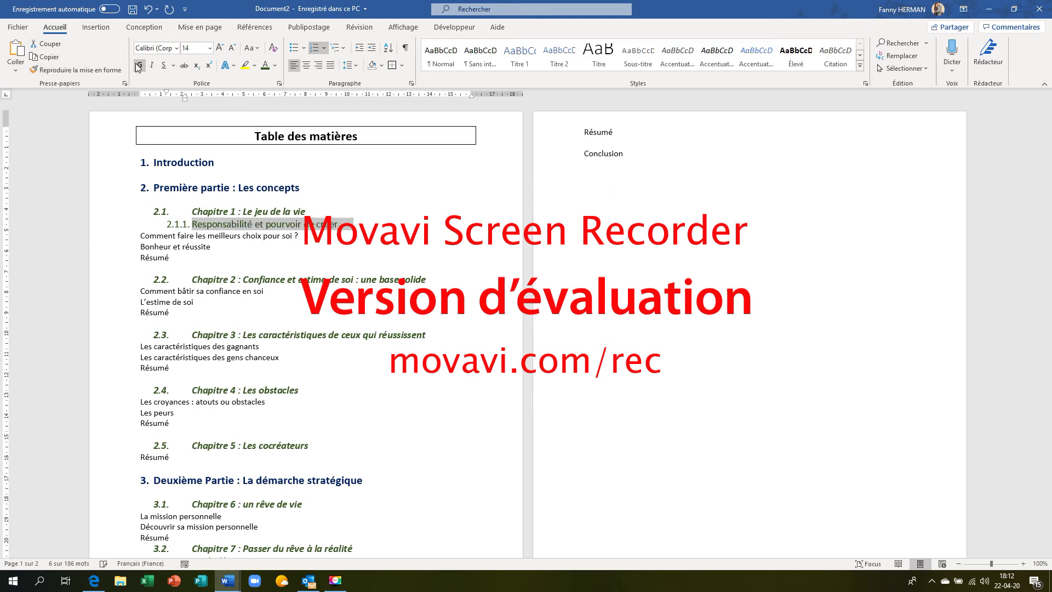
{"action": "left_click", "coordinate": [233, 48]}
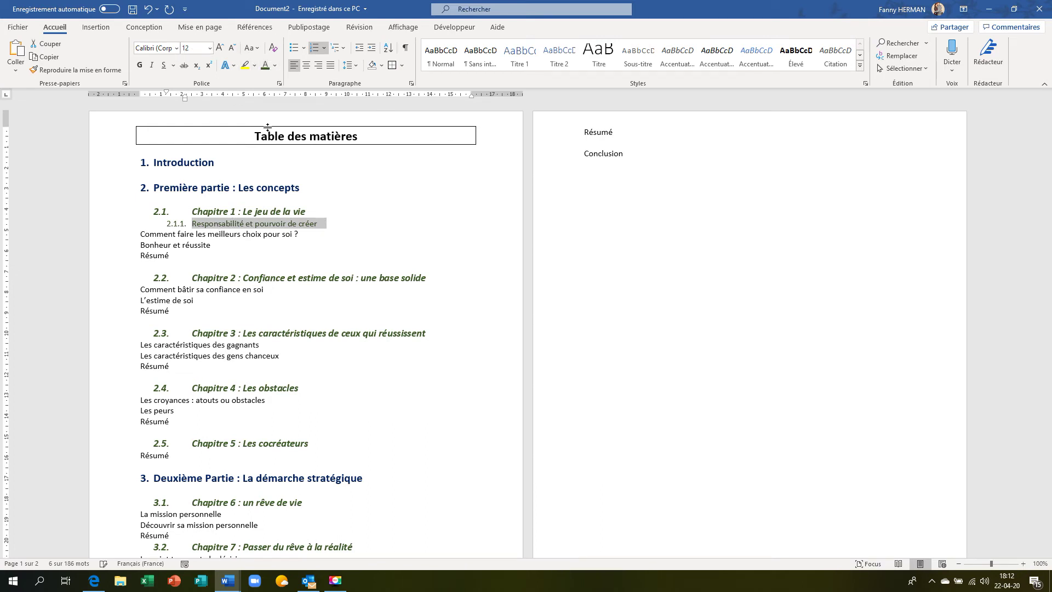
{"action": "left_click", "coordinate": [274, 65]}
{"action": "left_click", "coordinate": [303, 234]}
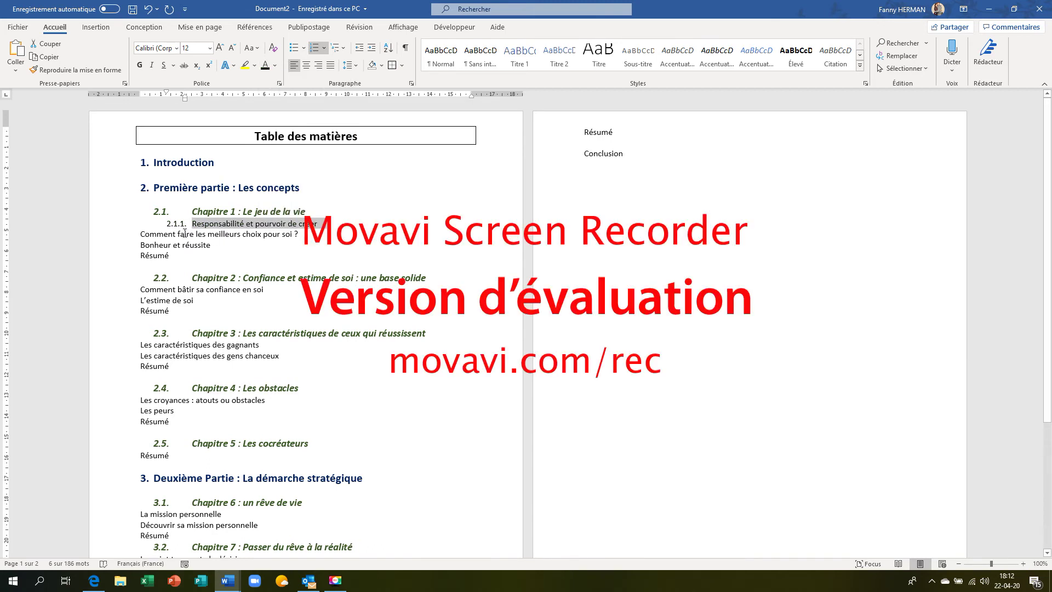
Copy the "Responsabilité et pourvoir de créer" formatting to all the remaining subtopic lines under Chapitres 1 to 5.
{"action": "left_click", "coordinate": [114, 226]}
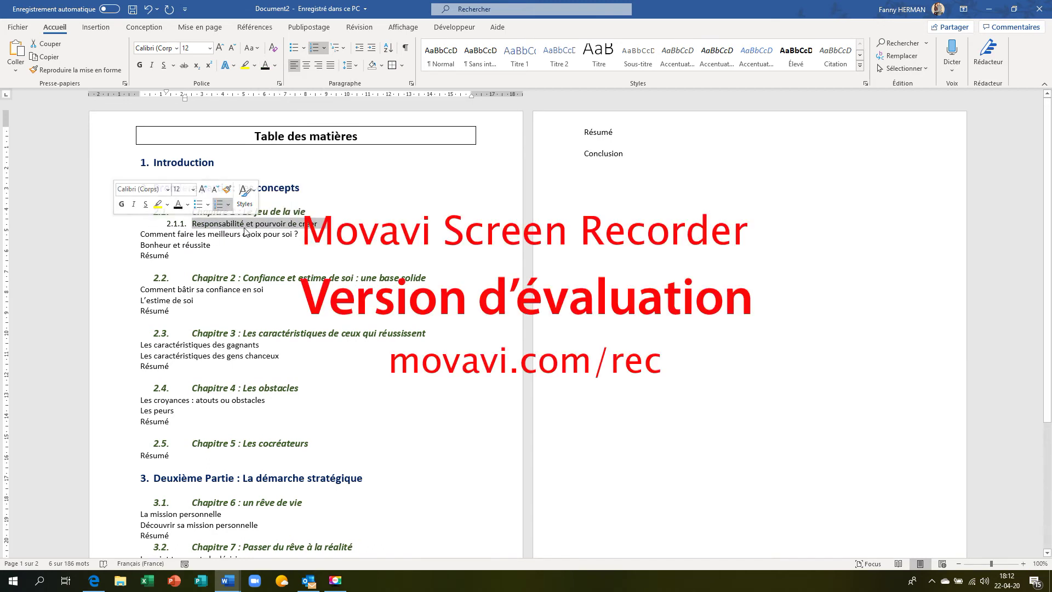
{"action": "left_click", "coordinate": [80, 70]}
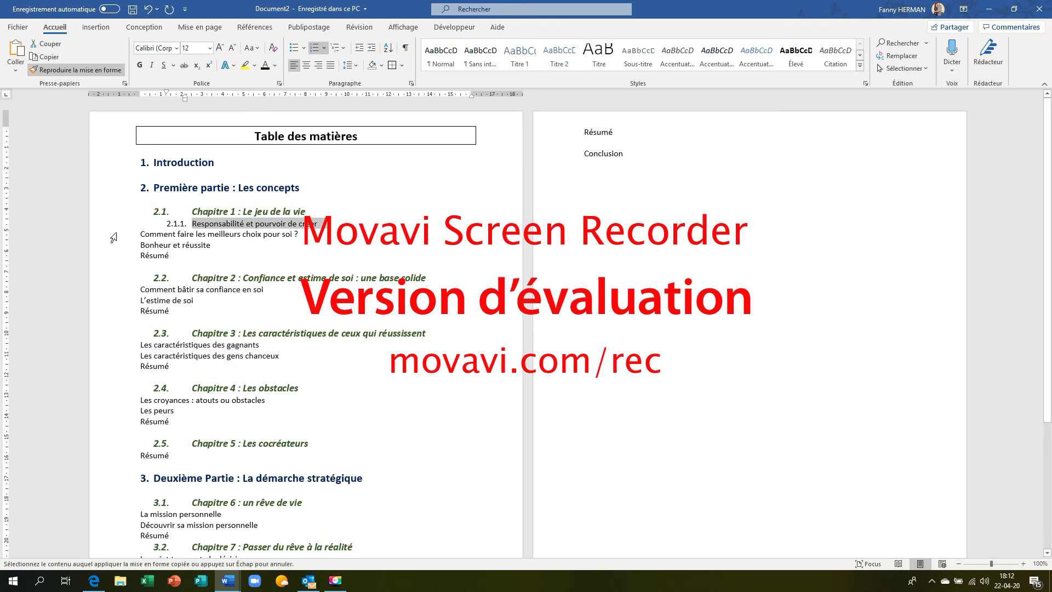
{"action": "left_click_drag", "start_coordinate": [112, 239], "coordinate": [112, 254]}
{"action": "scroll", "coordinate": [111, 250], "scroll_direction": "down", "scroll_amount": 2}
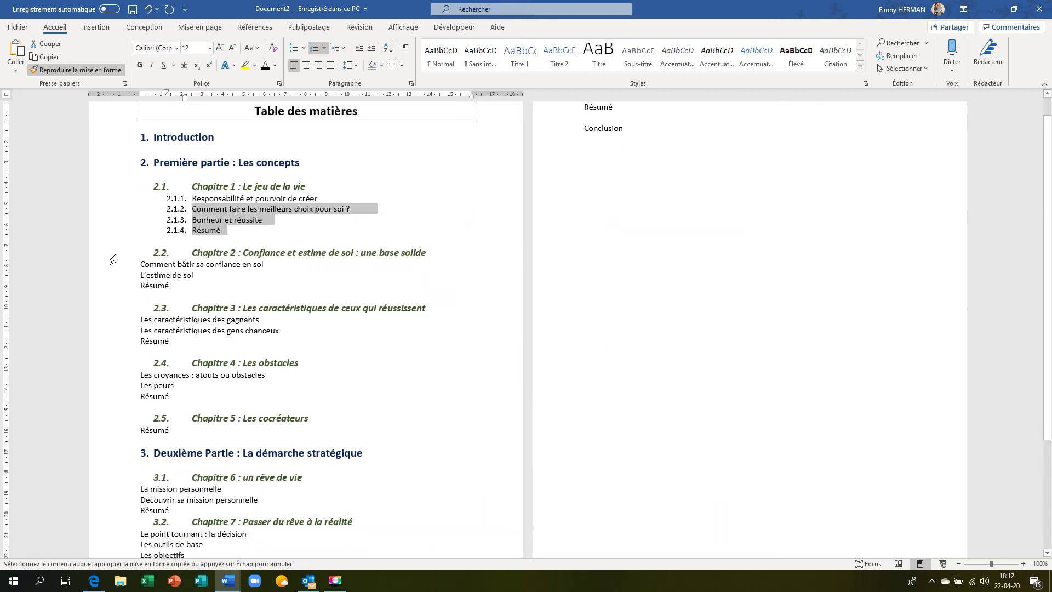
{"action": "left_click_drag", "start_coordinate": [111, 236], "coordinate": [122, 314]}
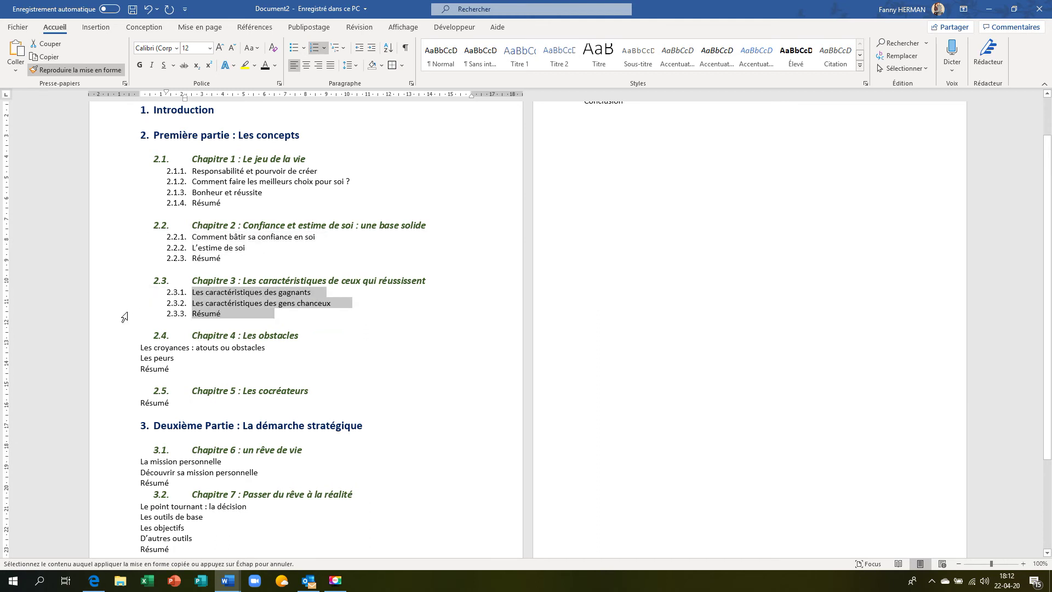
{"action": "scroll", "coordinate": [123, 306], "scroll_direction": "down", "scroll_amount": 3}
{"action": "left_click_drag", "start_coordinate": [113, 269], "coordinate": [112, 300]}
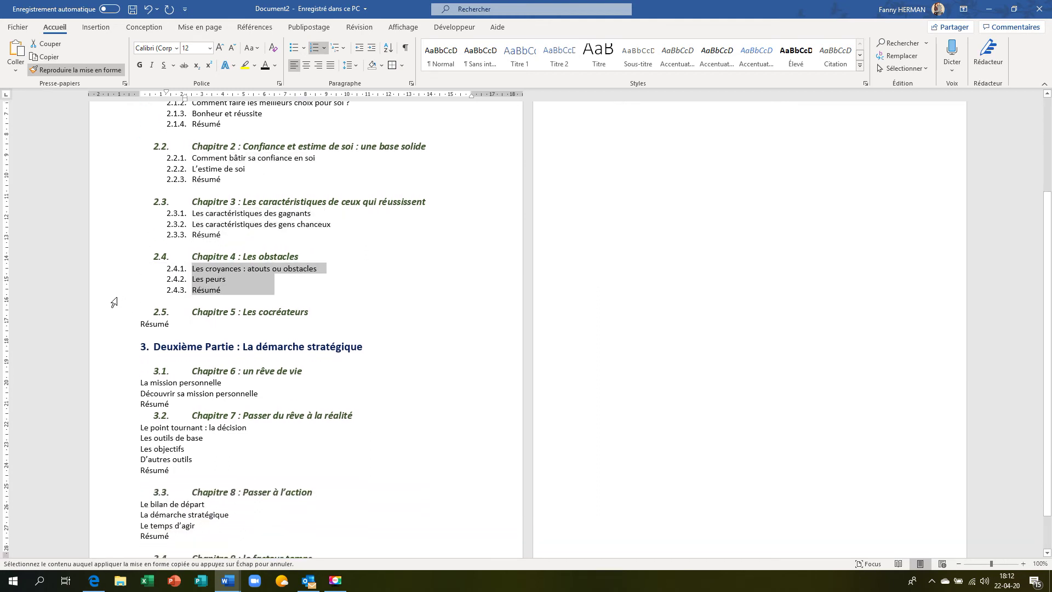
{"action": "scroll", "coordinate": [112, 296], "scroll_direction": "down", "scroll_amount": 2}
{"action": "left_click", "coordinate": [110, 279]}
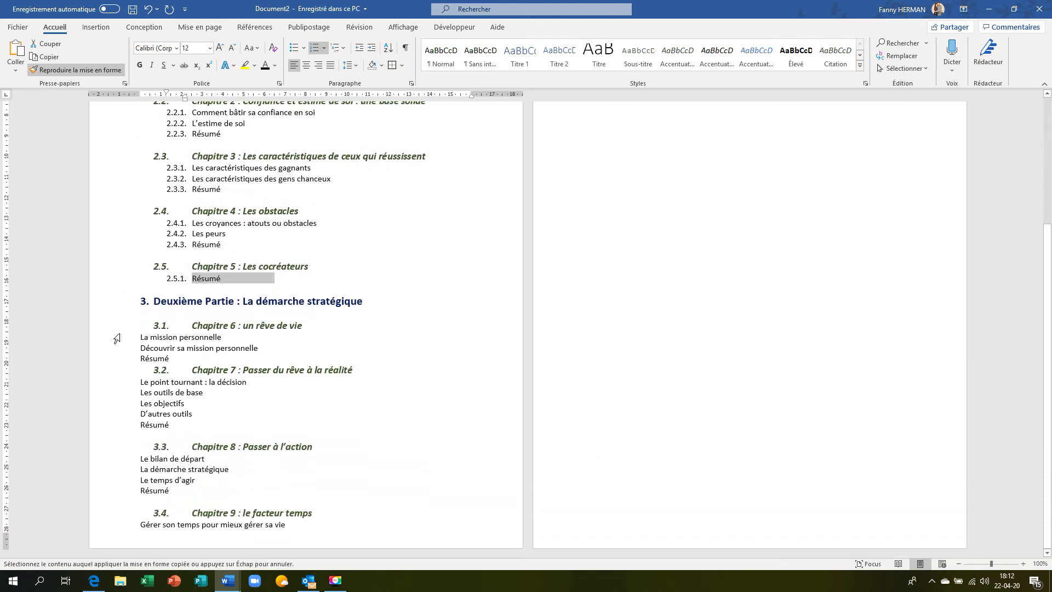
Apply the same level 3 formatting to the subtopics under Chapitres 6 to 9, including the last "Résumé" on page 2.
{"action": "mouse_move", "coordinate": [113, 337]}
{"action": "left_mouse_down"}
{"action": "mouse_move", "coordinate": [118, 496]}
{"action": "mouse_move", "coordinate": [153, 530]}
{"action": "left_mouse_up"}
{"action": "scroll", "coordinate": [371, 427], "scroll_direction": "up", "scroll_amount": 5}
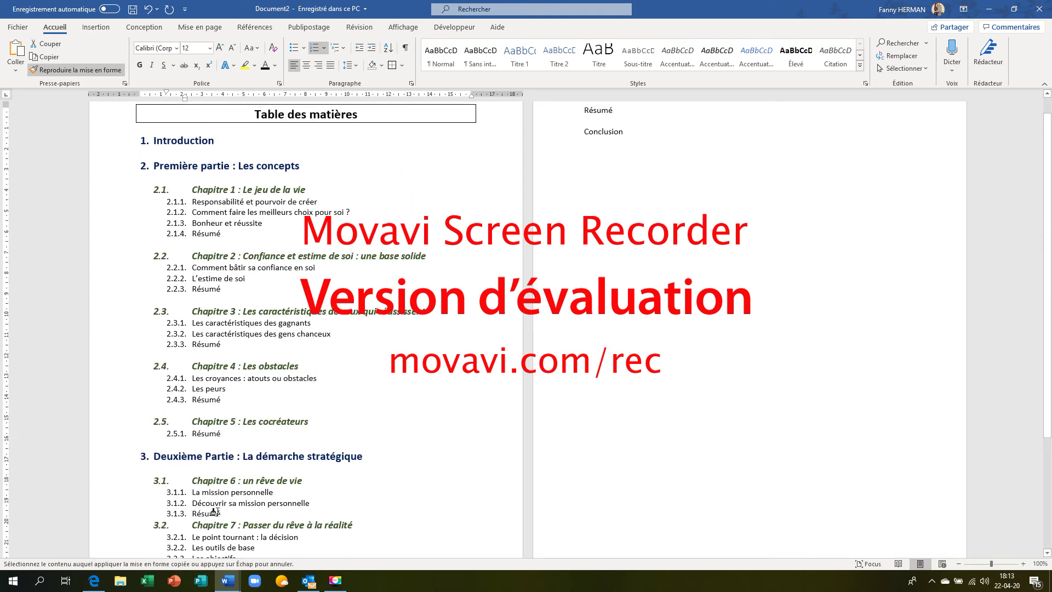
{"action": "left_click", "coordinate": [545, 134]}
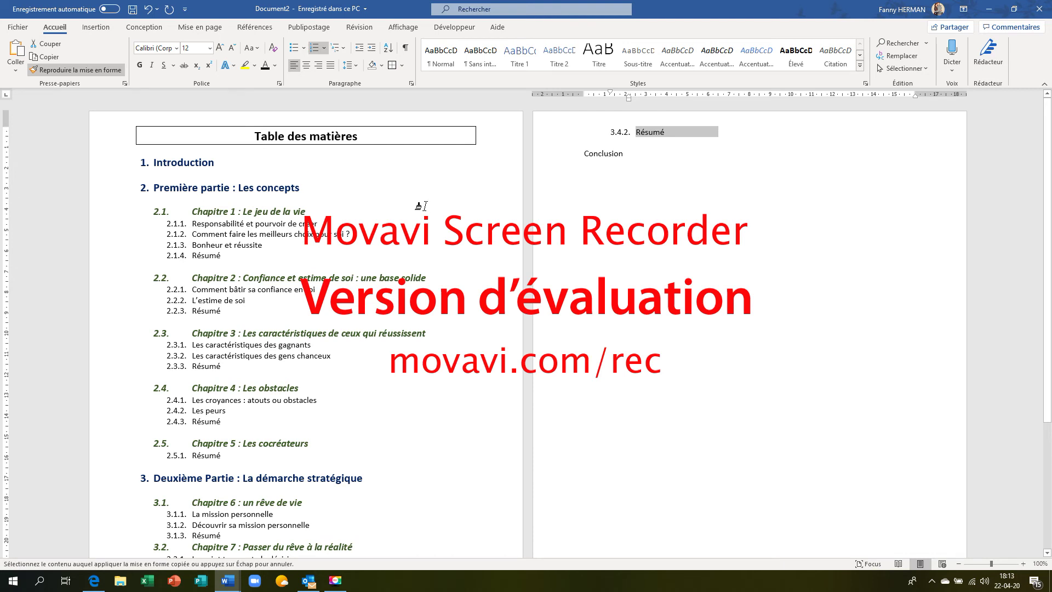
{"action": "key", "text": "Escape"}
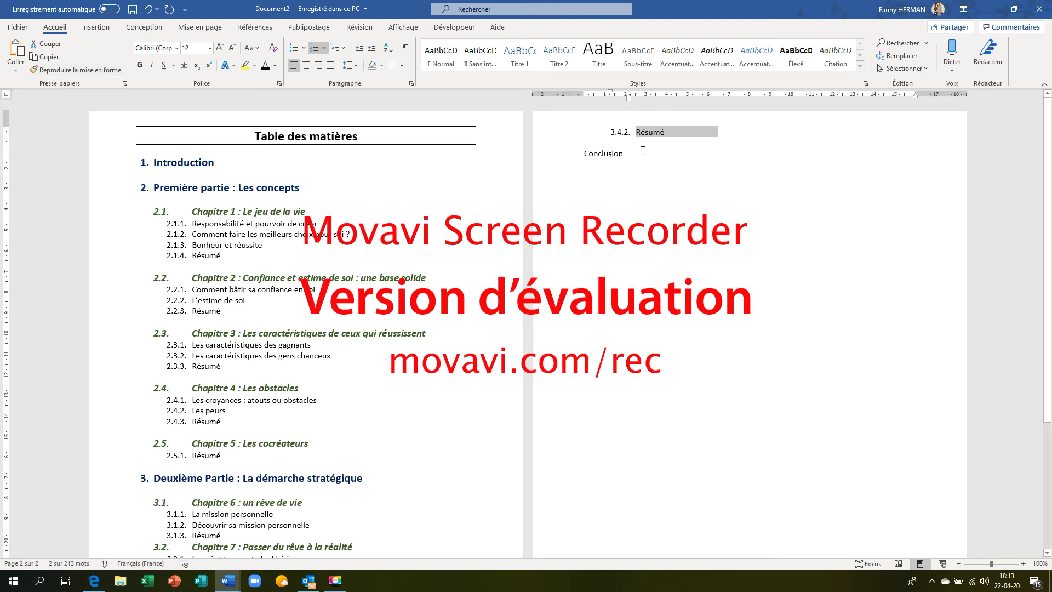
Copy the formatting and level 1 numbering of "Introduction" to the "Conclusion" line on page 2.
{"action": "left_click", "coordinate": [642, 151]}
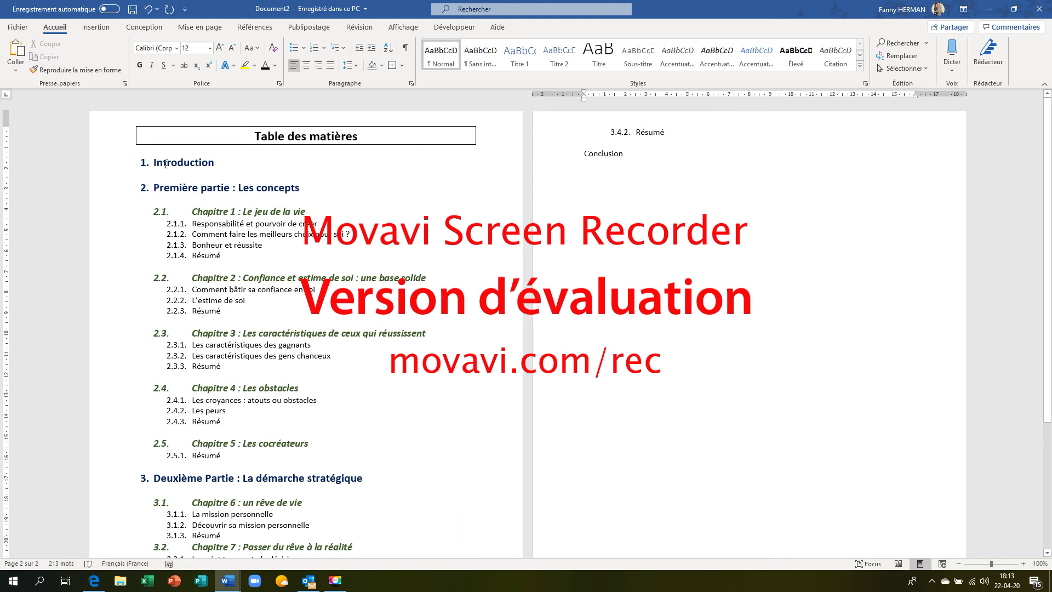
{"action": "left_click", "coordinate": [109, 165]}
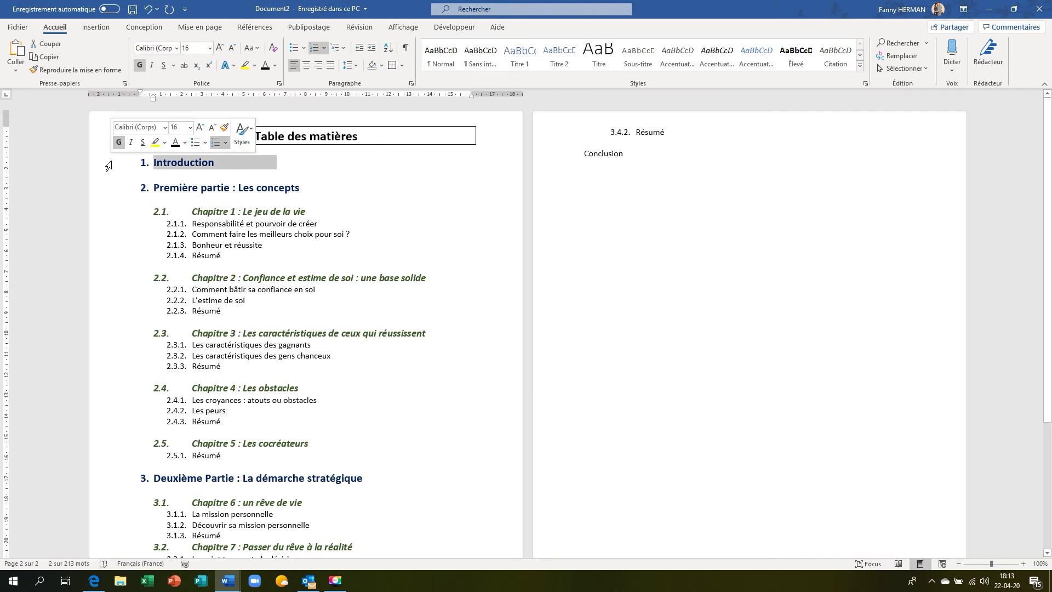
{"action": "left_click", "coordinate": [77, 74]}
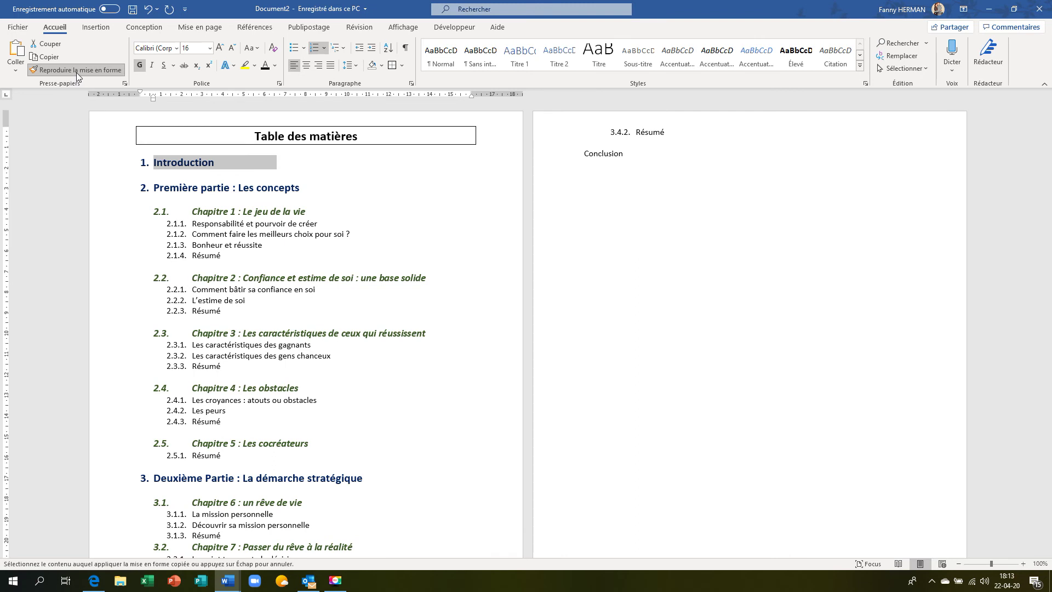
{"action": "left_click", "coordinate": [554, 157]}
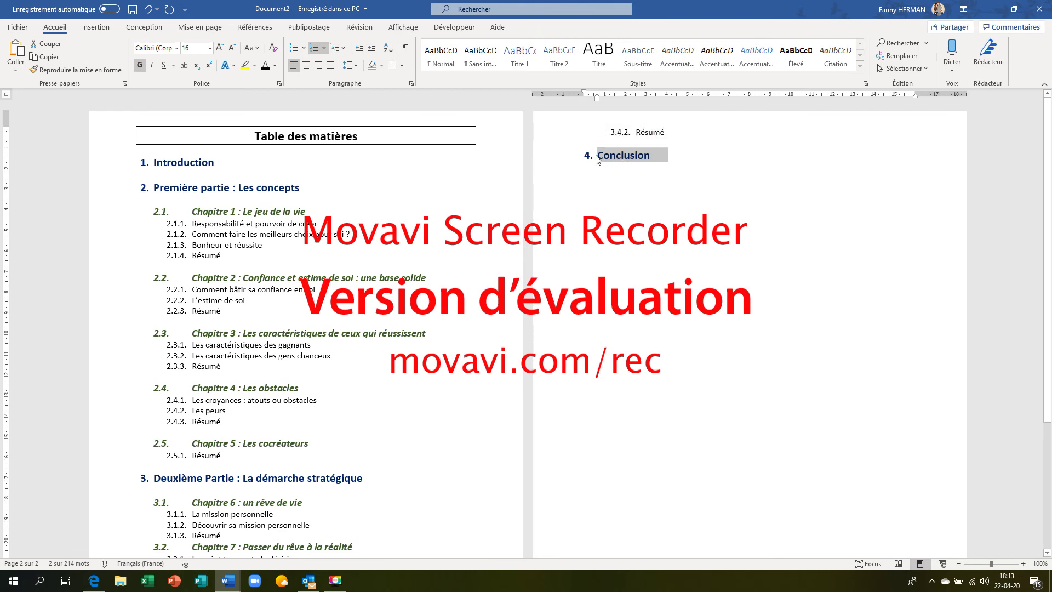
Review the numbering, indents and spacing of the whole outline, from "Introduction" through Chapitre 9 to "Conclusion".
{"action": "scroll", "coordinate": [268, 225], "scroll_direction": "down", "scroll_amount": 4}
{"action": "scroll", "coordinate": [268, 238], "scroll_direction": "down", "scroll_amount": 1}
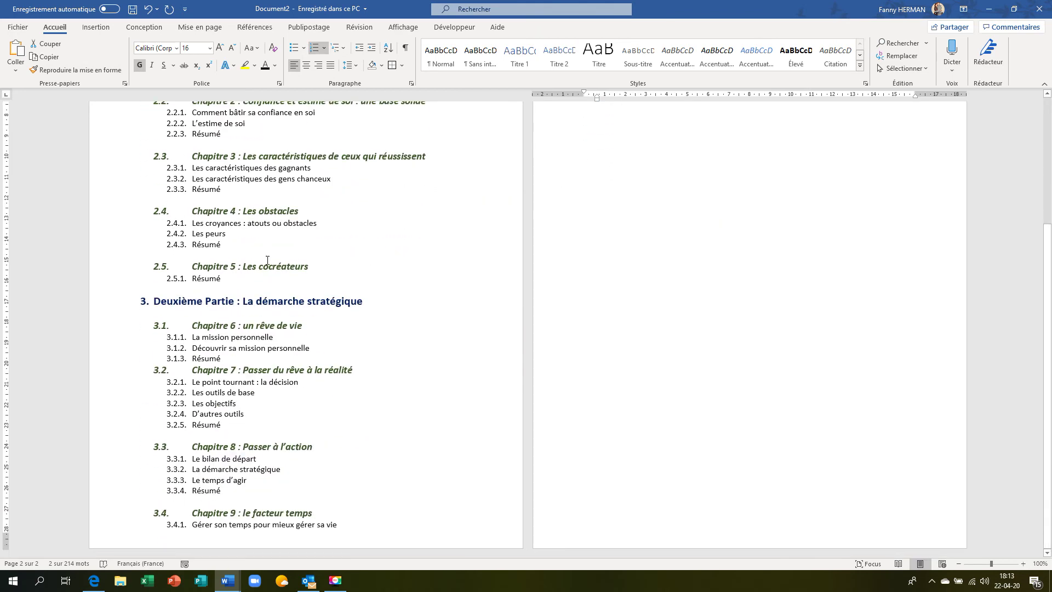
{"action": "scroll", "coordinate": [329, 284], "scroll_direction": "up", "scroll_amount": 5}
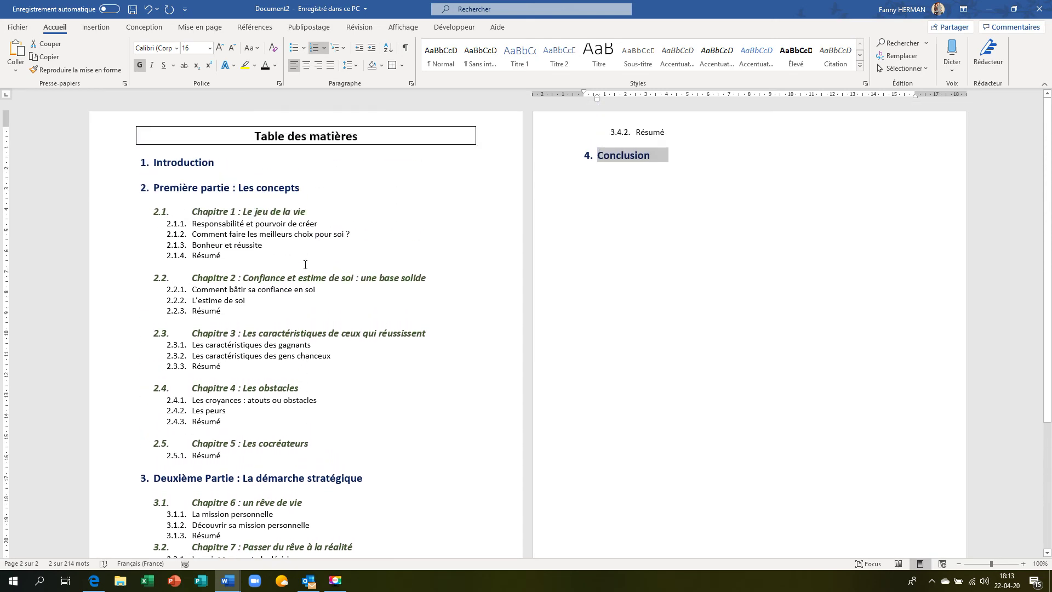
{"action": "scroll", "coordinate": [396, 242], "scroll_direction": "down", "scroll_amount": 5}
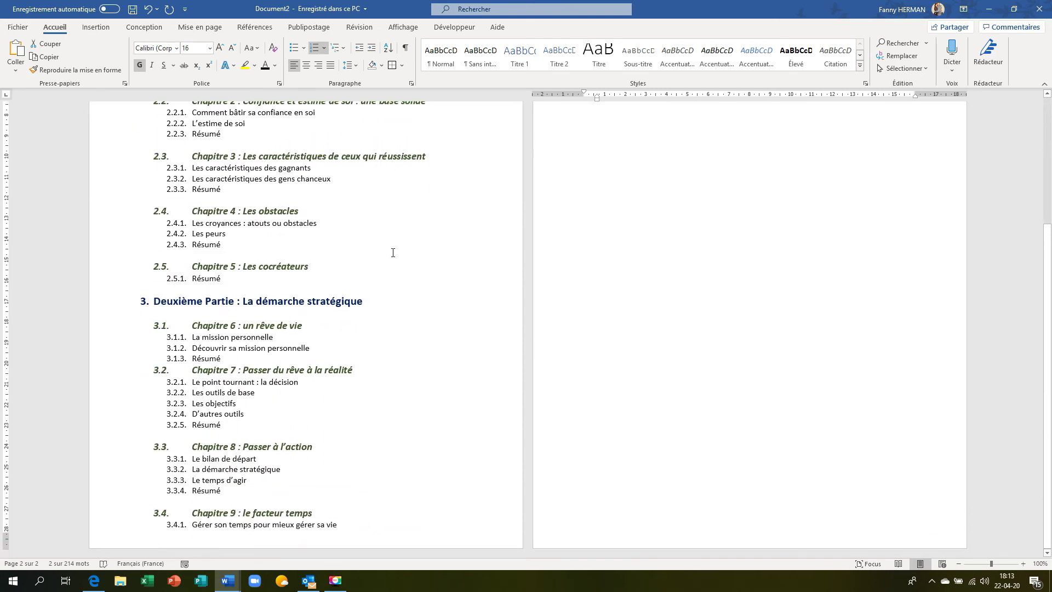
{"action": "scroll", "coordinate": [390, 257], "scroll_direction": "up", "scroll_amount": 1}
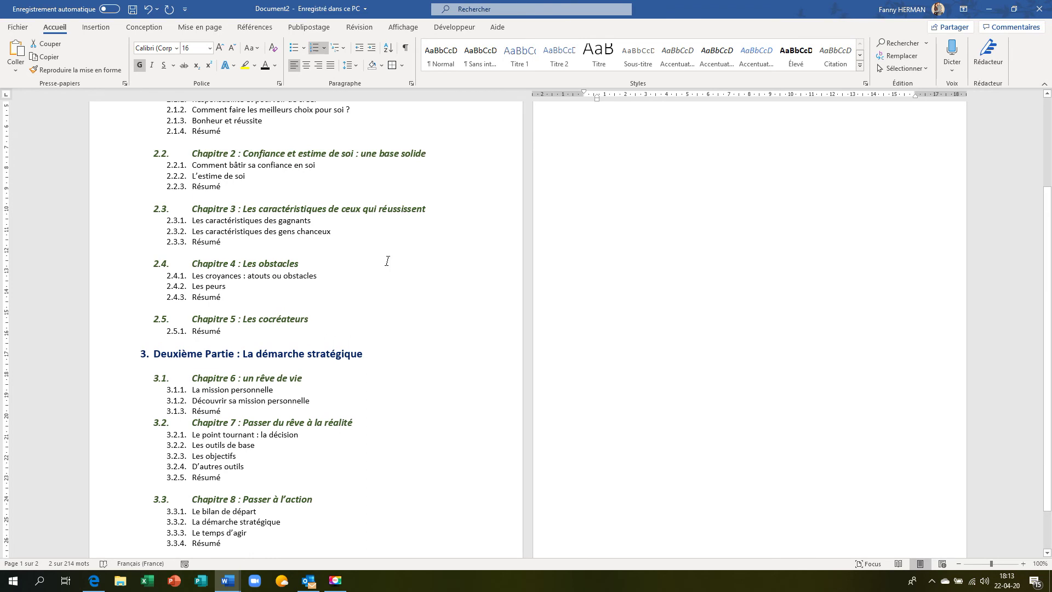
{"action": "scroll", "coordinate": [387, 260], "scroll_direction": "down", "scroll_amount": 1}
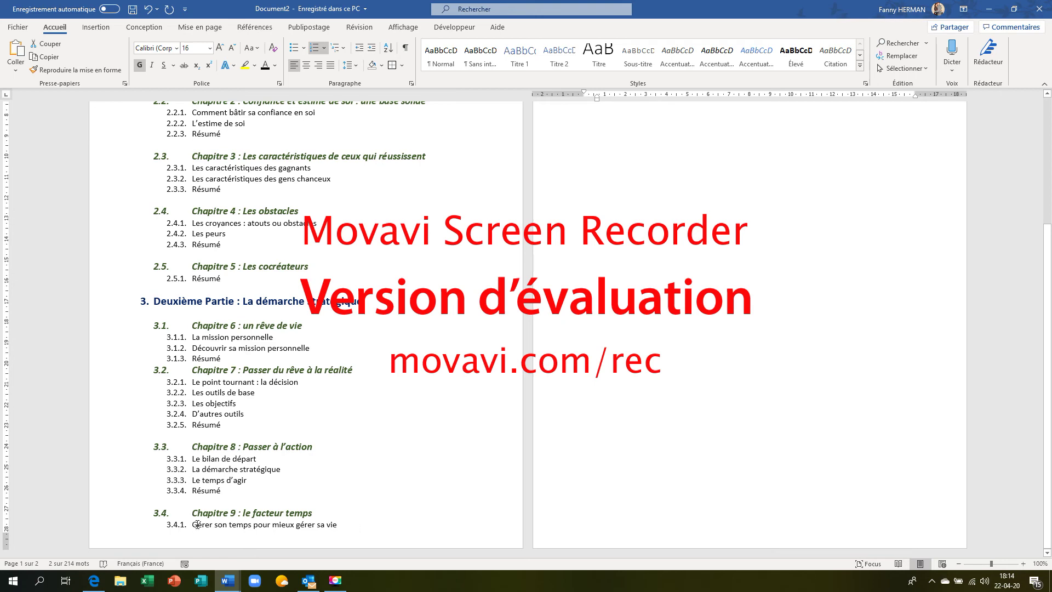
{"action": "scroll", "coordinate": [593, 135], "scroll_direction": "up", "scroll_amount": 3}
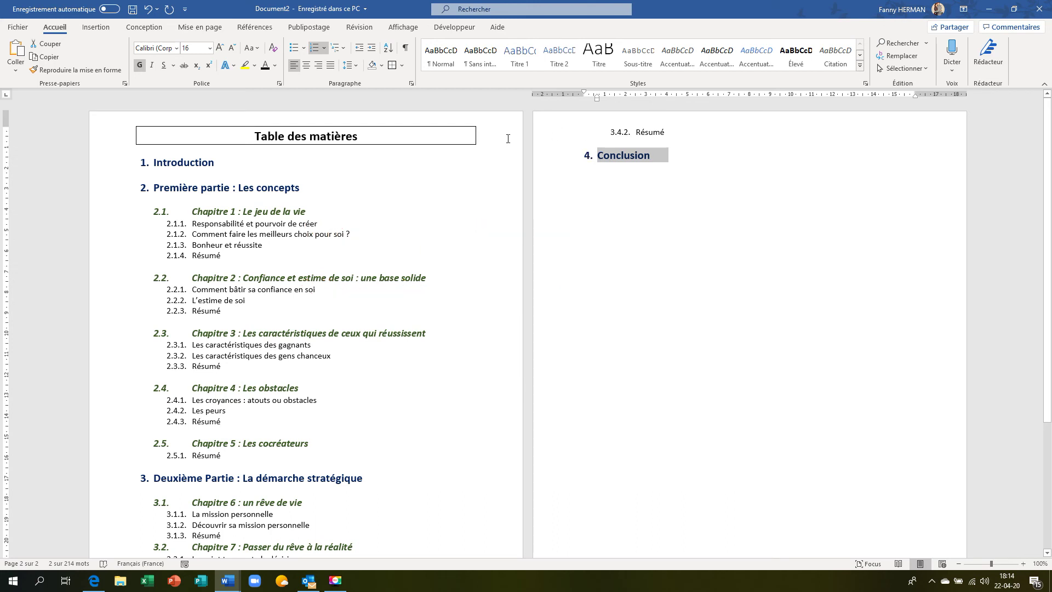
{"action": "scroll", "coordinate": [327, 261], "scroll_direction": "down", "scroll_amount": 3}
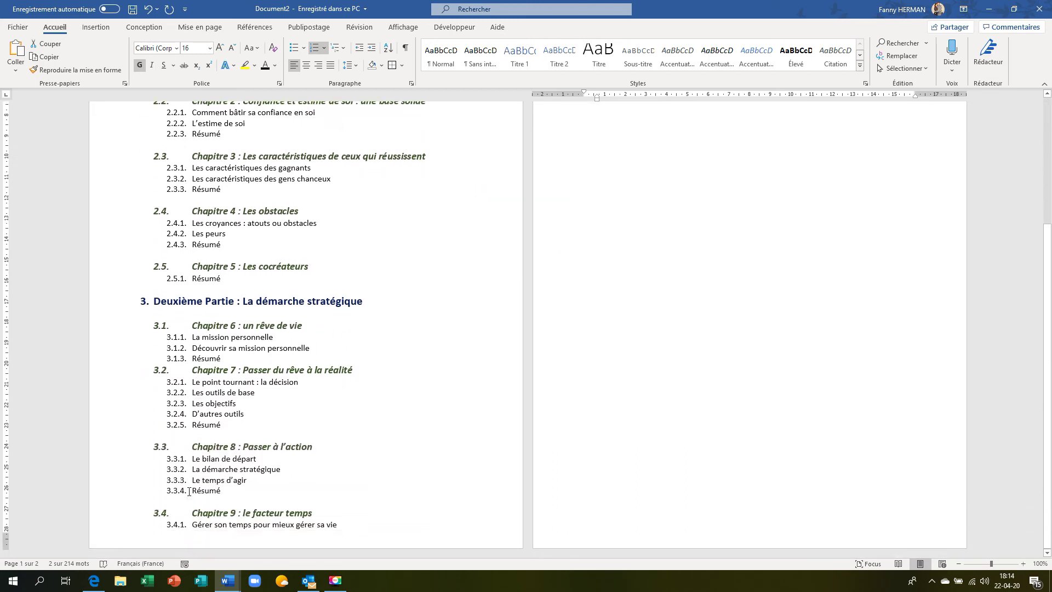
{"action": "left_click", "coordinate": [143, 506]}
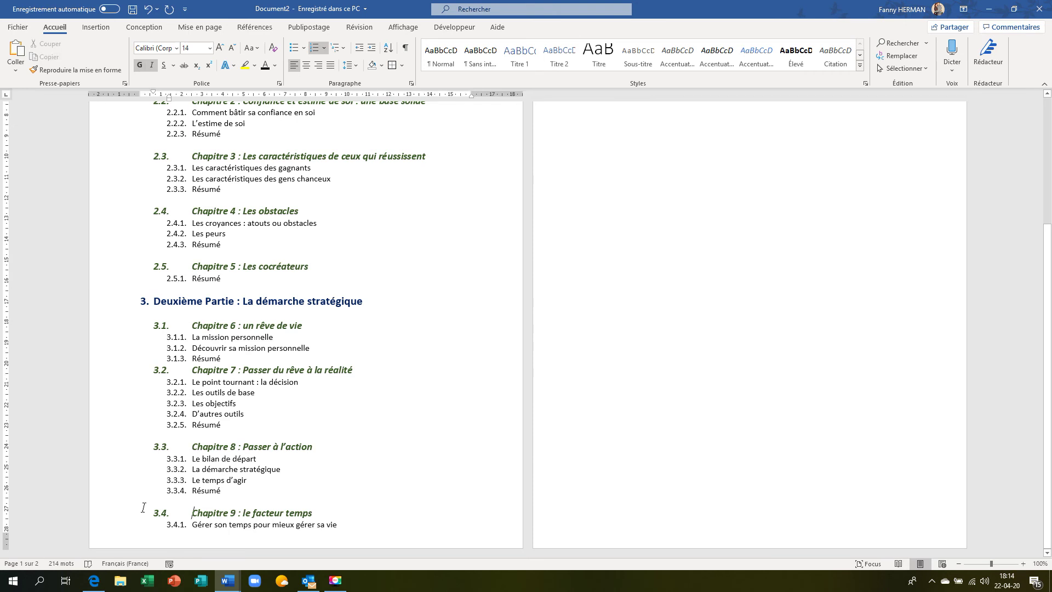
{"action": "left_click", "coordinate": [211, 501]}
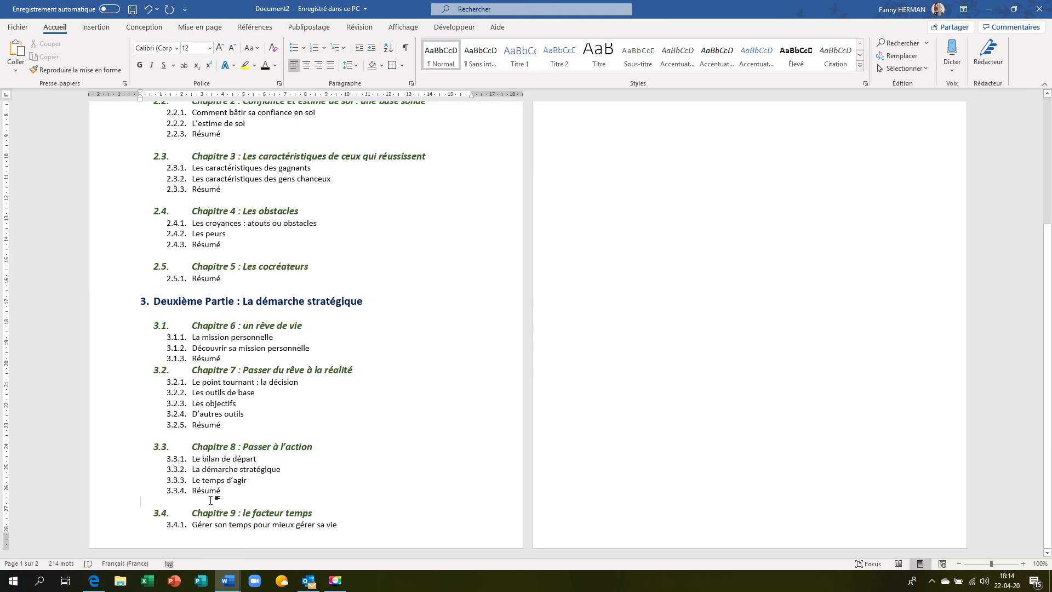
{"action": "scroll", "coordinate": [210, 500], "scroll_direction": "up", "scroll_amount": 3}
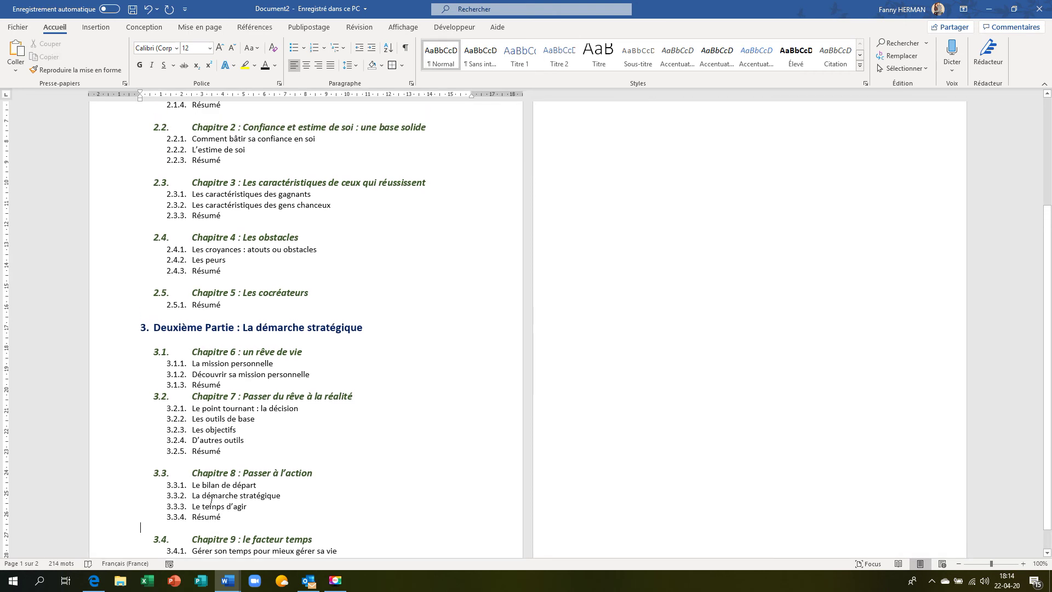
{"action": "scroll", "coordinate": [211, 500], "scroll_direction": "up", "scroll_amount": 1}
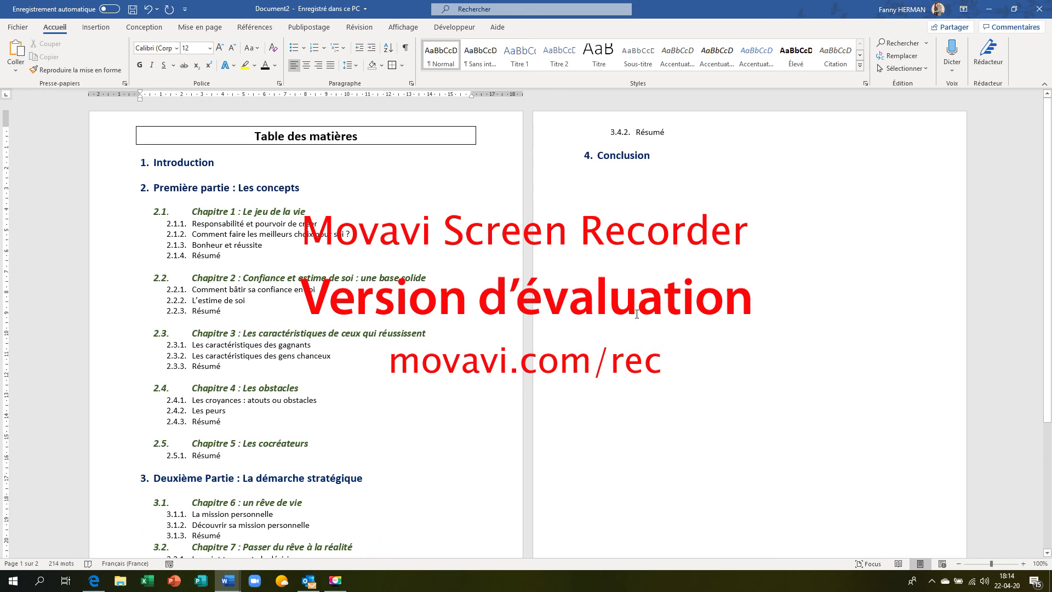
{"action": "left_click", "coordinate": [344, 48]}
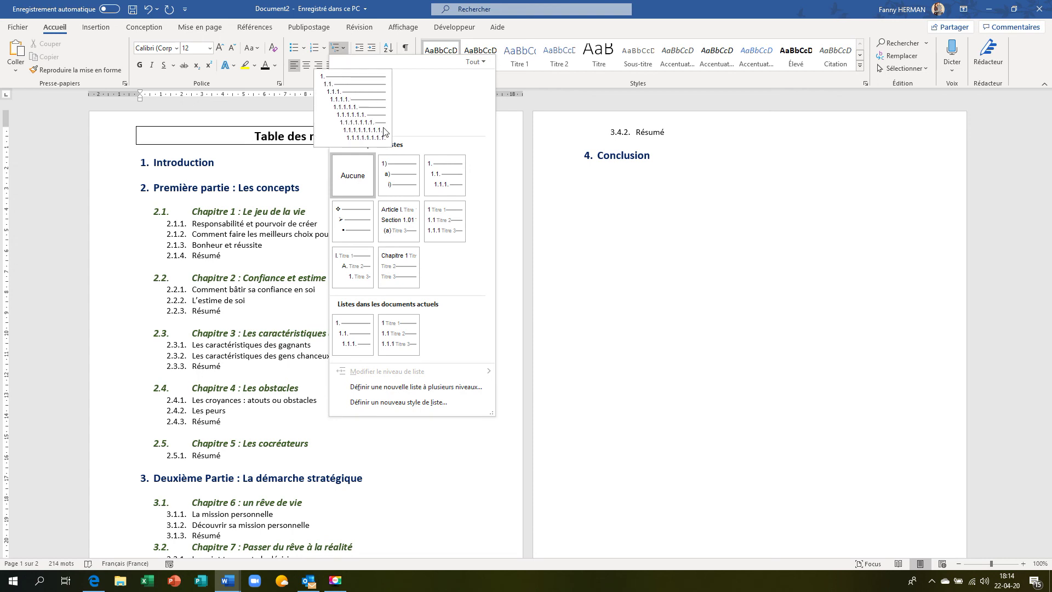
{"action": "mouse_move", "coordinate": [443, 183]}
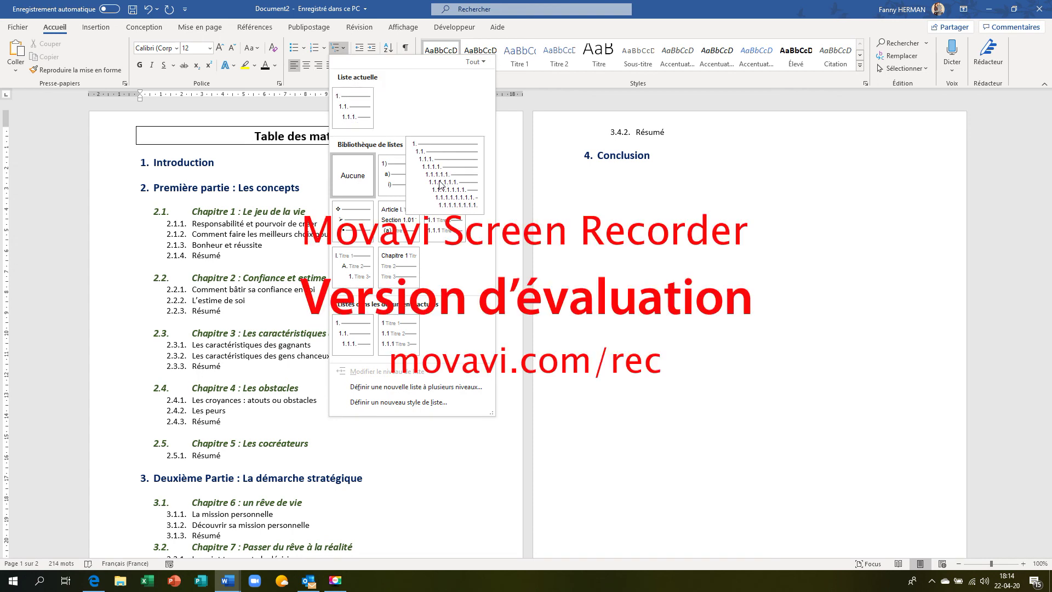
{"action": "left_click", "coordinate": [263, 207]}
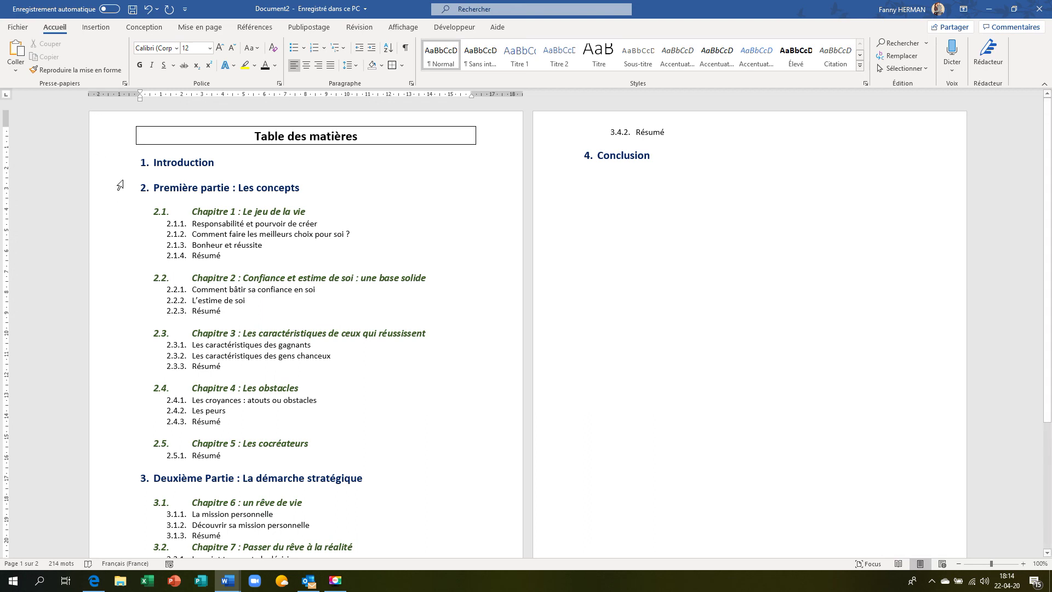
{"action": "left_click", "coordinate": [70, 70]}
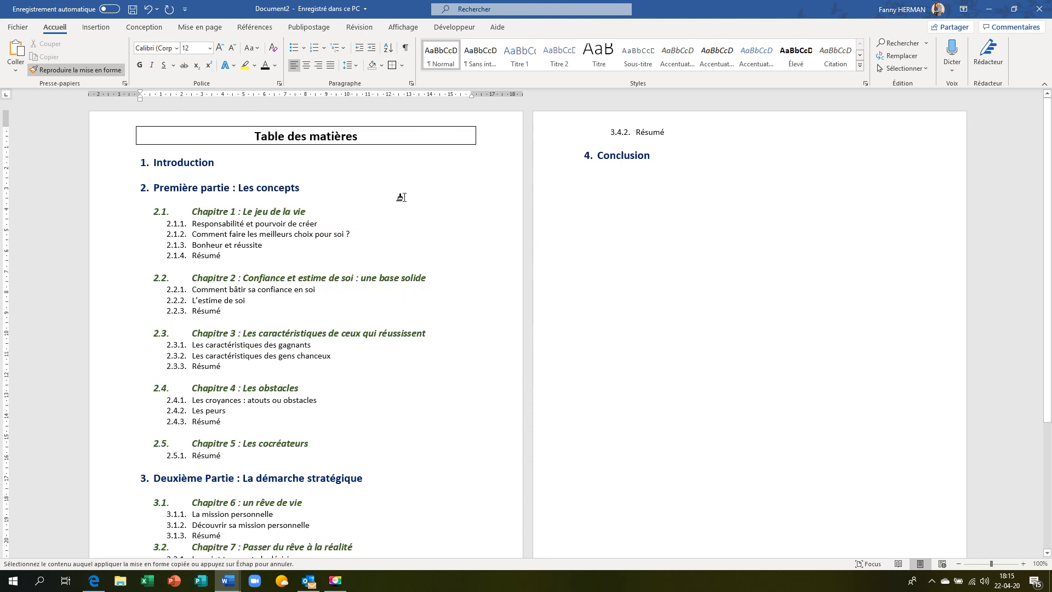
{"action": "key", "text": "Escape"}
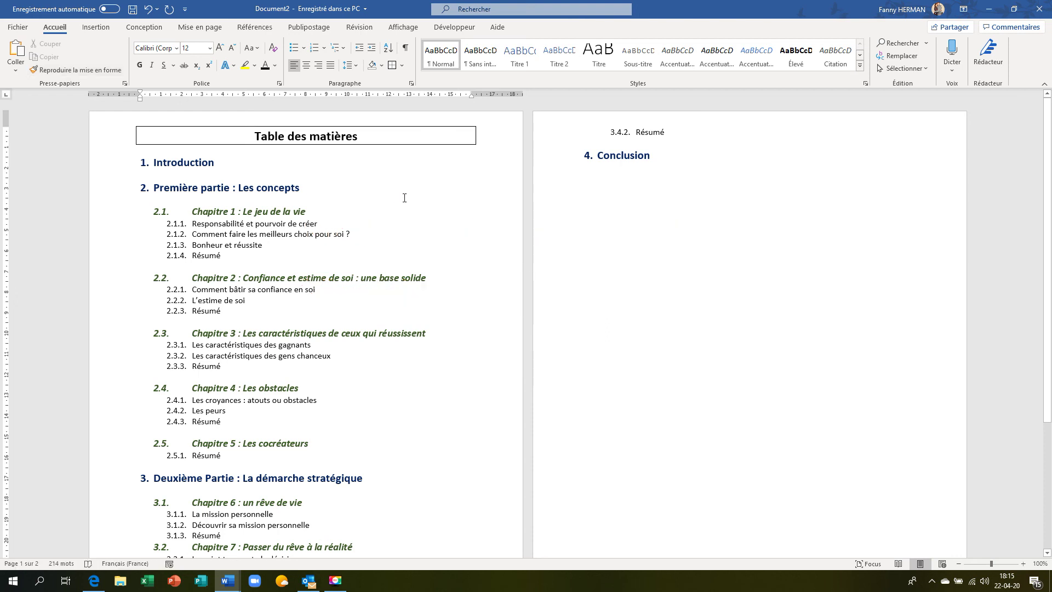
{"action": "left_click", "coordinate": [70, 76]}
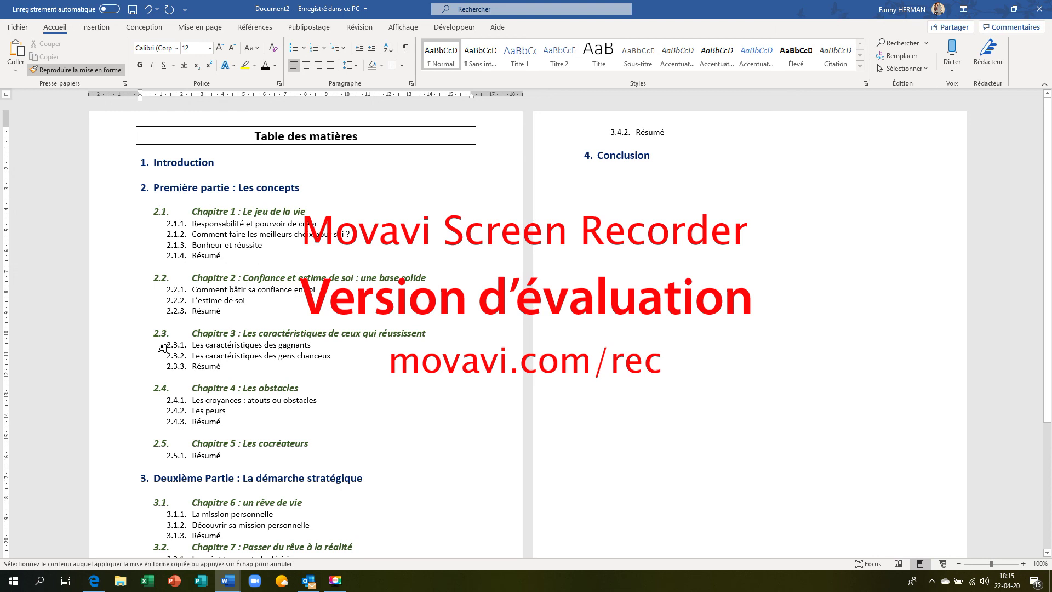
{"action": "scroll", "coordinate": [115, 419], "scroll_direction": "down", "scroll_amount": 5}
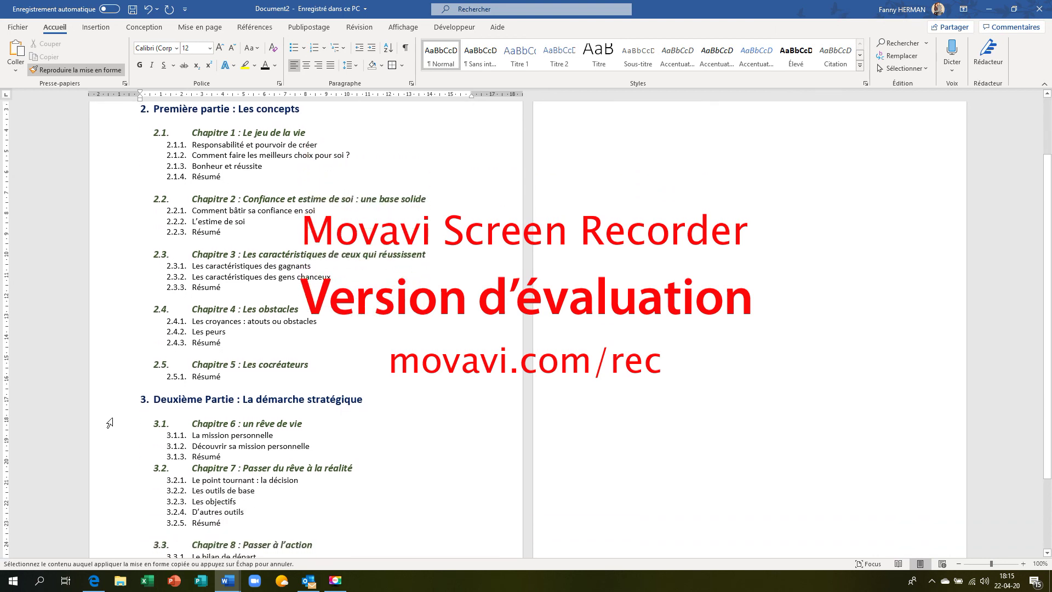
{"action": "scroll", "coordinate": [109, 422], "scroll_direction": "up", "scroll_amount": 5}
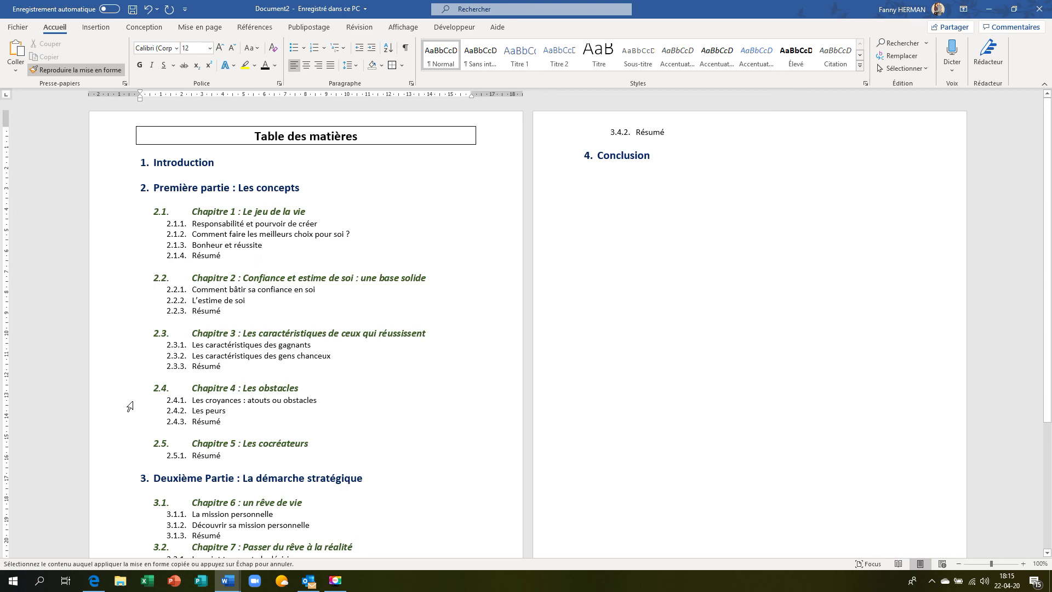
{"action": "key", "text": "Escape"}
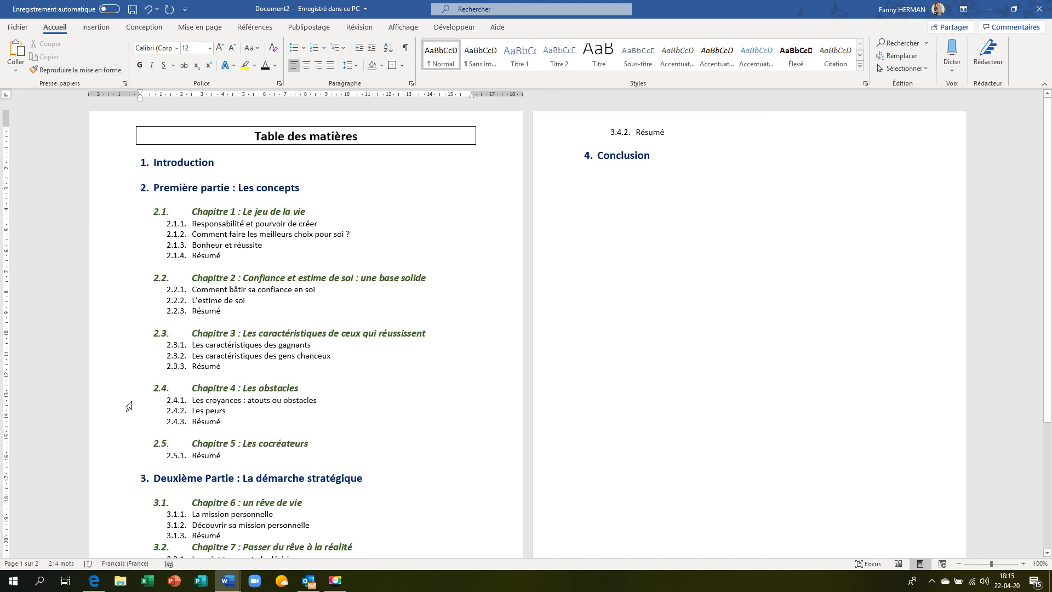